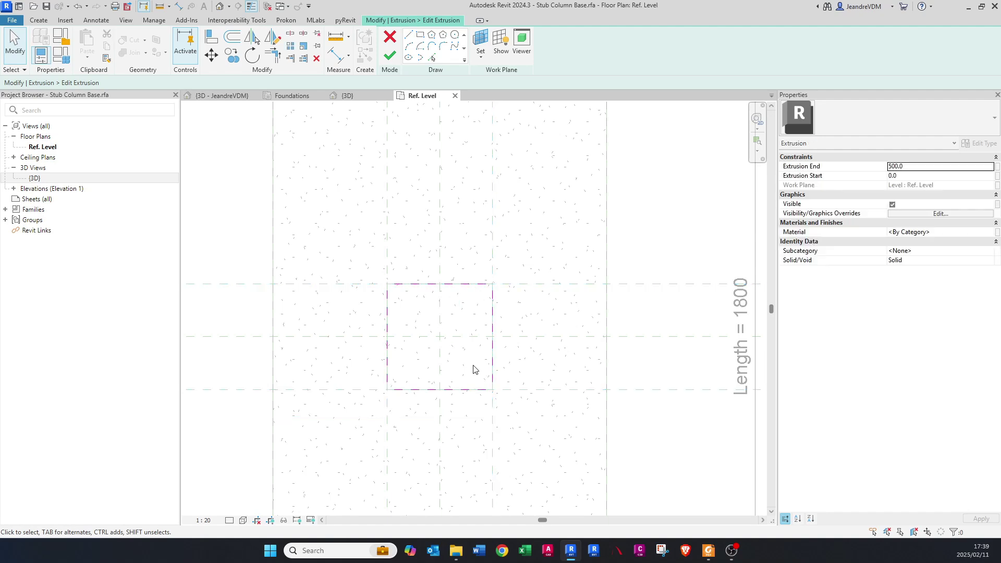
Step: Finish editing the stub extrusion's square sketch
{"action": "scroll", "coordinate": [472, 369], "scroll_direction": "down", "scroll_amount": 2}
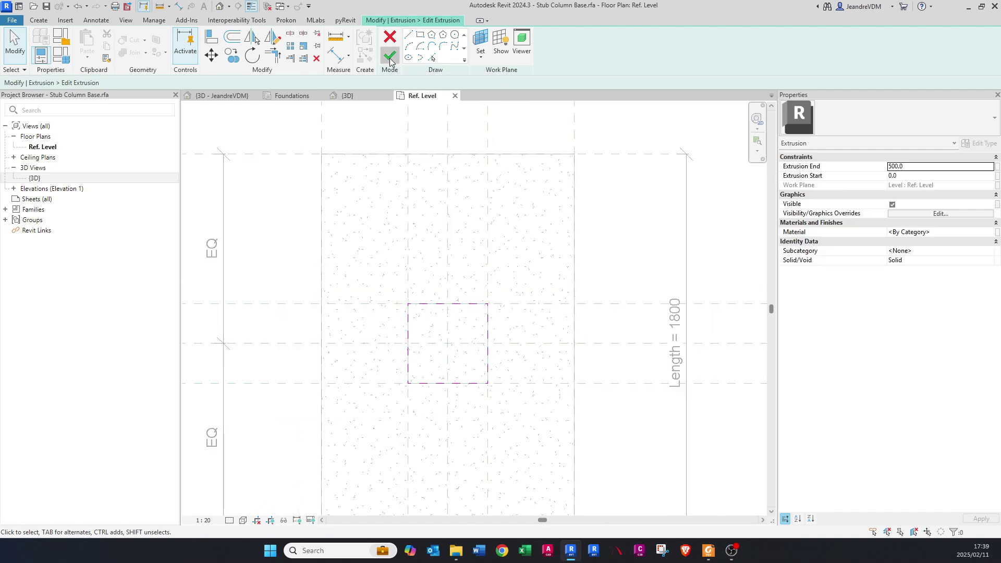
{"action": "left_click", "coordinate": [390, 59]}
{"action": "middle_click_drag", "start_coordinate": [450, 334], "coordinate": [471, 321]}
{"action": "scroll", "coordinate": [470, 321], "scroll_direction": "down", "scroll_amount": 2}
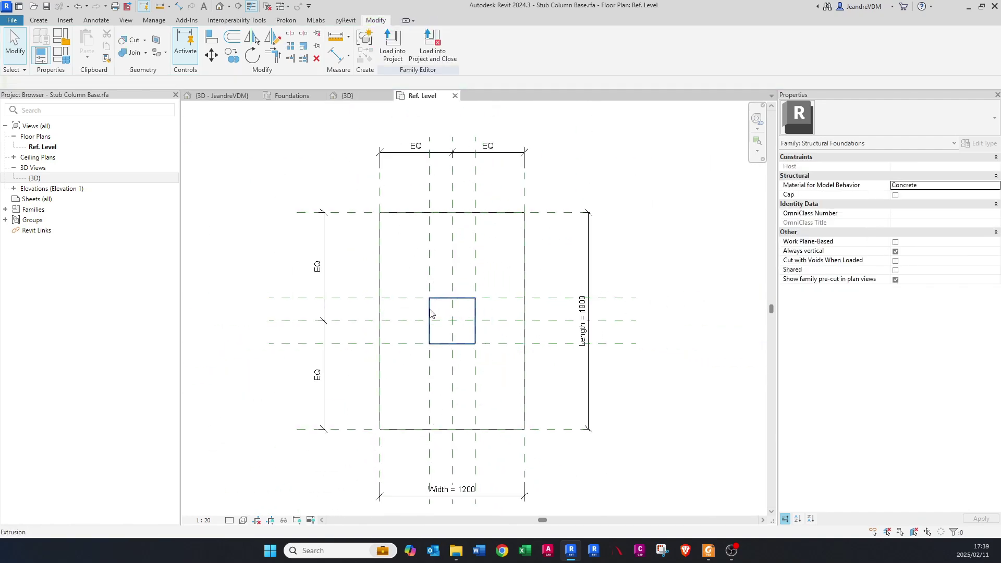
Step: Add an aligned dimension string across the stub's three horizontal reference planes, placed beside the footing outline
{"action": "scroll", "coordinate": [399, 311], "scroll_direction": "up", "scroll_amount": 2}
{"action": "middle_click_drag", "start_coordinate": [399, 311], "coordinate": [399, 316]}
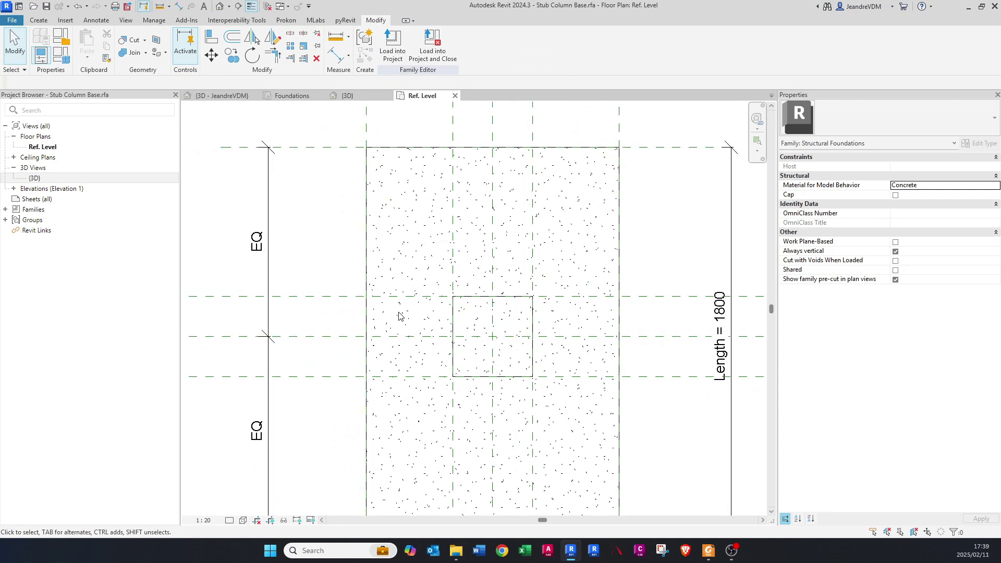
{"action": "key", "text": "d"}
{"action": "key", "text": "i"}
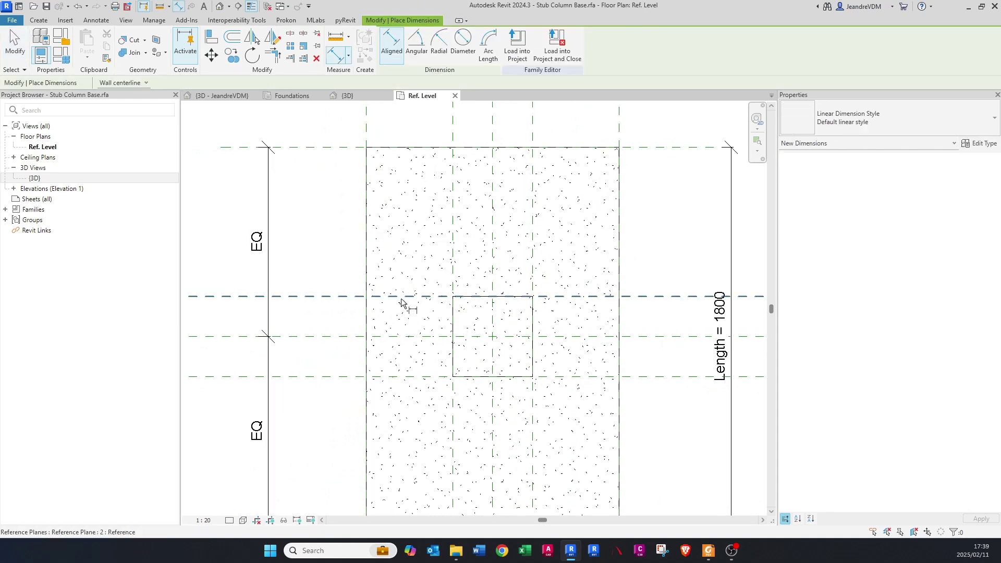
{"action": "left_click", "coordinate": [401, 297]}
{"action": "left_click", "coordinate": [398, 336]}
{"action": "left_click", "coordinate": [399, 375]}
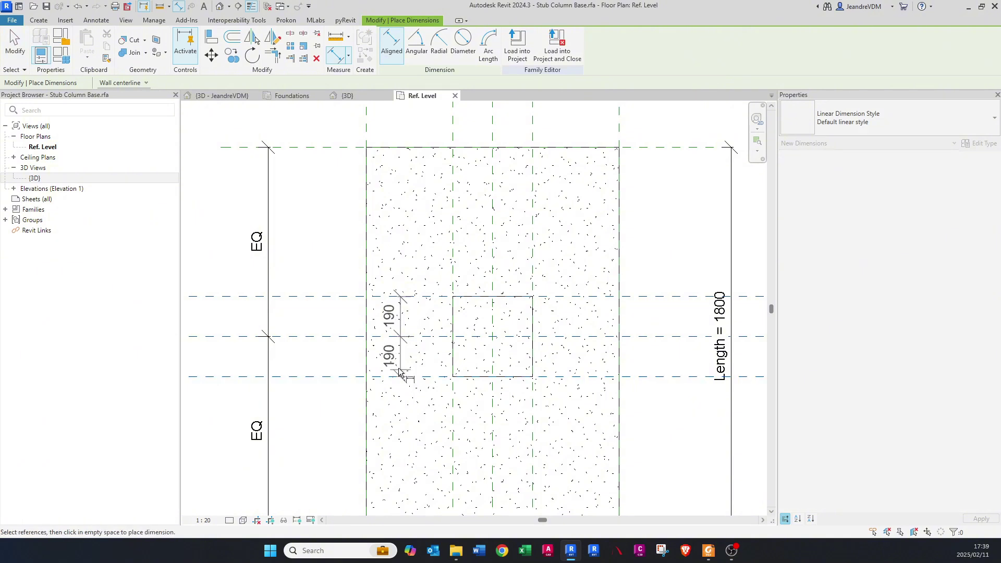
{"action": "left_click", "coordinate": [331, 367]}
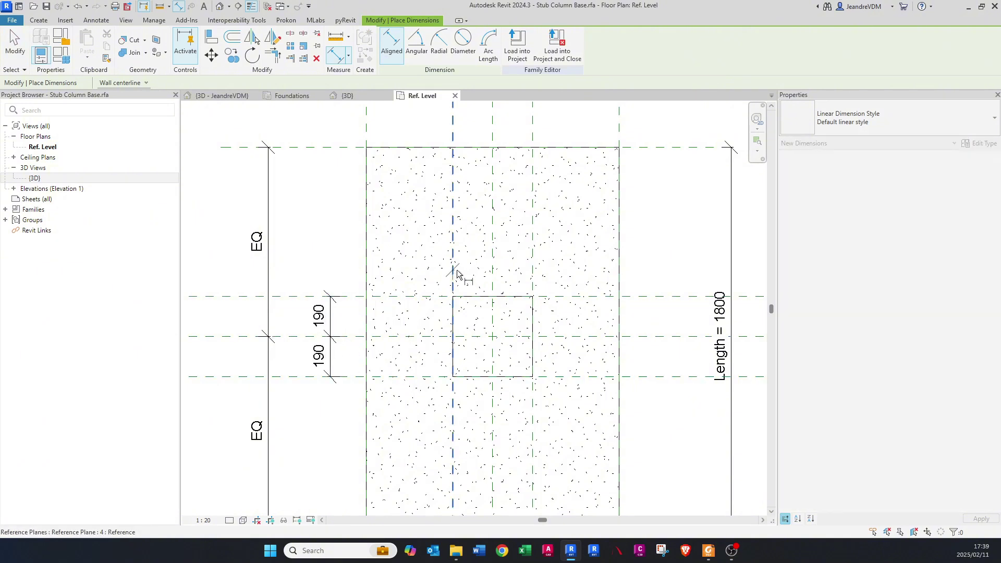
Step: Dimension the stub's three vertical reference planes above the stub and set the two segments equal
{"action": "left_click", "coordinate": [457, 273]}
{"action": "left_click", "coordinate": [493, 277]}
{"action": "left_click", "coordinate": [532, 277]}
{"action": "left_click", "coordinate": [517, 245]}
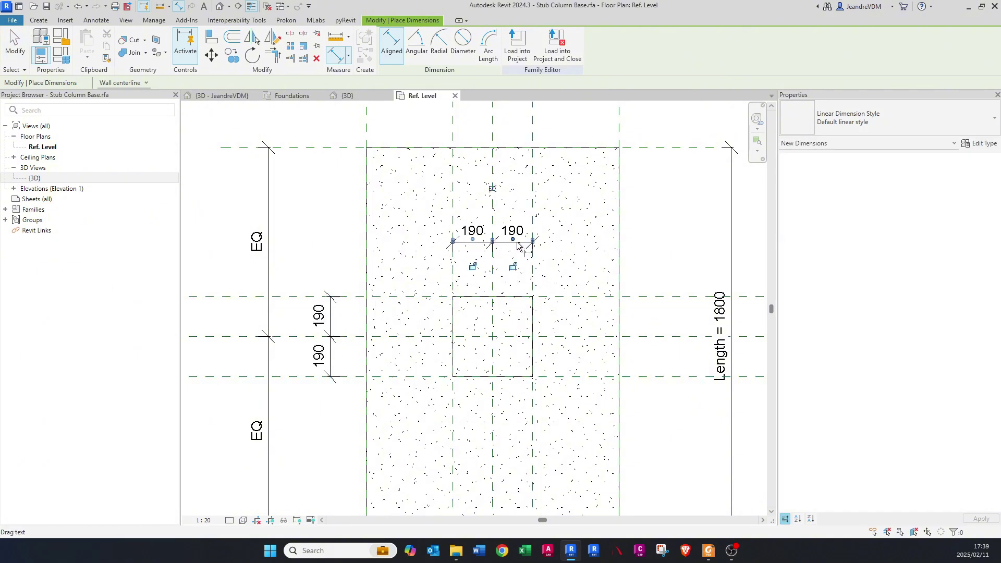
{"action": "key", "text": "Escape"}
{"action": "left_click", "coordinate": [515, 242]}
{"action": "left_click", "coordinate": [493, 188]}
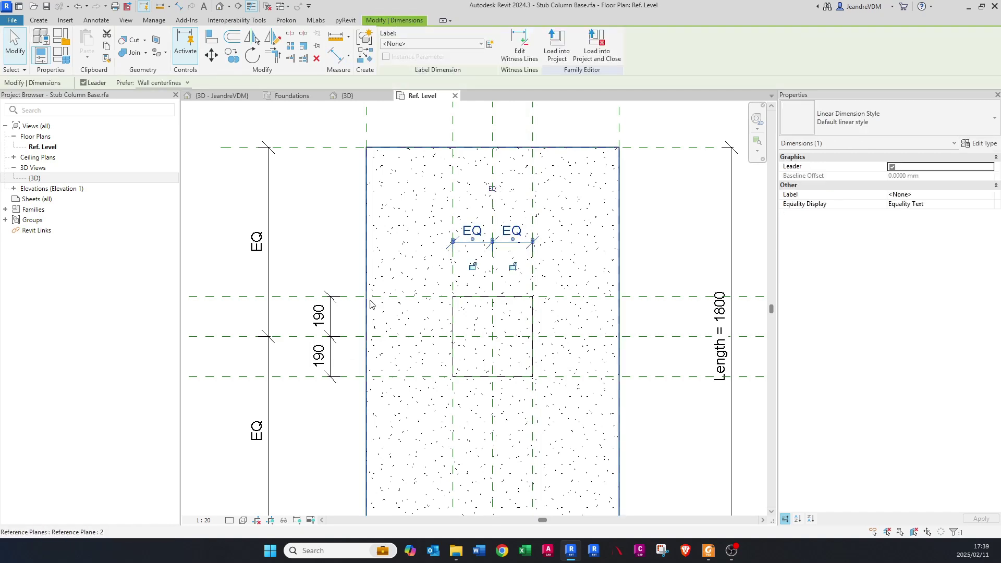
Step: Set the two segments of the dimension string across the stub's horizontal reference planes equal
{"action": "key", "text": "Escape"}
{"action": "left_click", "coordinate": [319, 335]}
{"action": "left_click", "coordinate": [276, 337]}
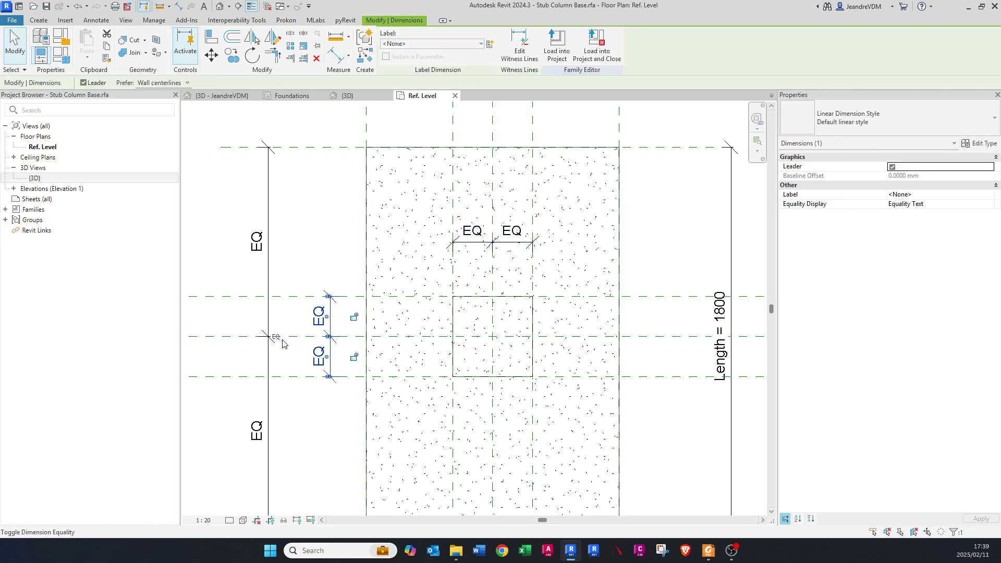
{"action": "key", "text": "Escape"}
Step: Add overall aligned dimensions between the stub's outer horizontal planes and between its outer vertical planes
{"action": "key", "text": "d"}
{"action": "key", "text": "i"}
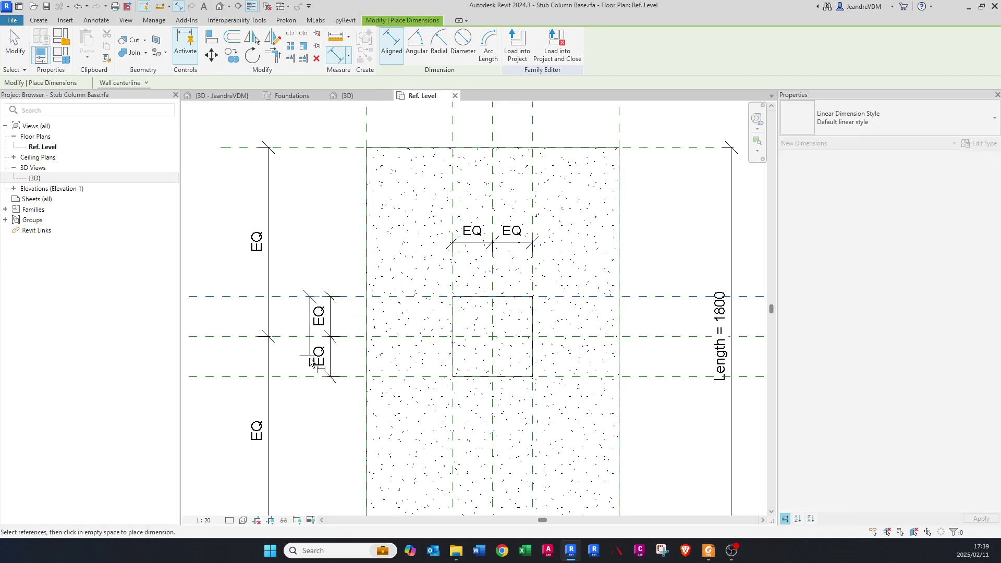
{"action": "left_click", "coordinate": [311, 375]}
{"action": "left_click", "coordinate": [295, 362]}
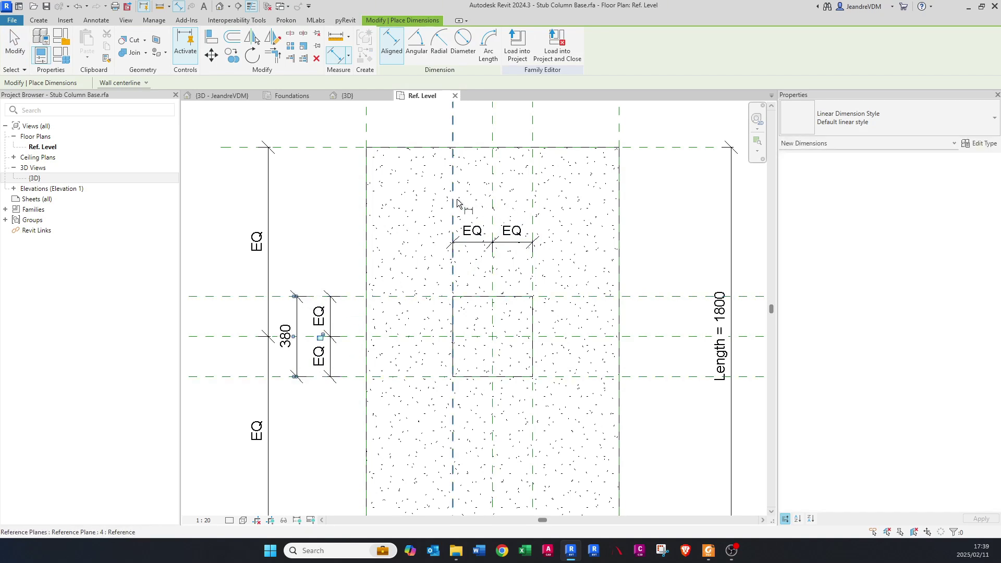
{"action": "left_click", "coordinate": [454, 202]}
{"action": "left_click", "coordinate": [532, 204]}
{"action": "left_click", "coordinate": [522, 200]}
{"action": "key", "text": "Escape"}
{"action": "key", "text": "Escape"}
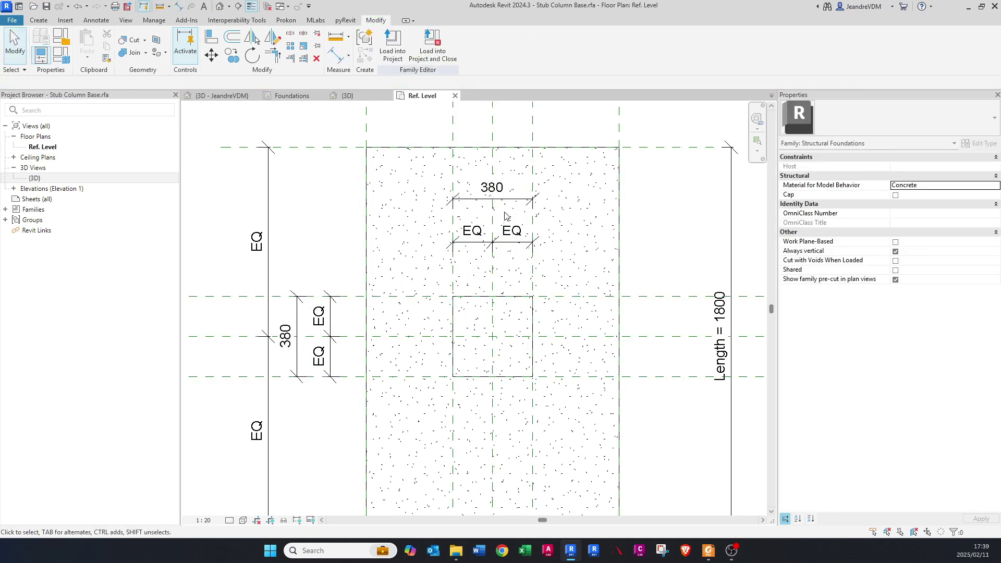
Step: Label the overall horizontal dimension of the stub with a new family type parameter named Stub Width
{"action": "scroll", "coordinate": [455, 338], "scroll_direction": "down", "scroll_amount": 2}
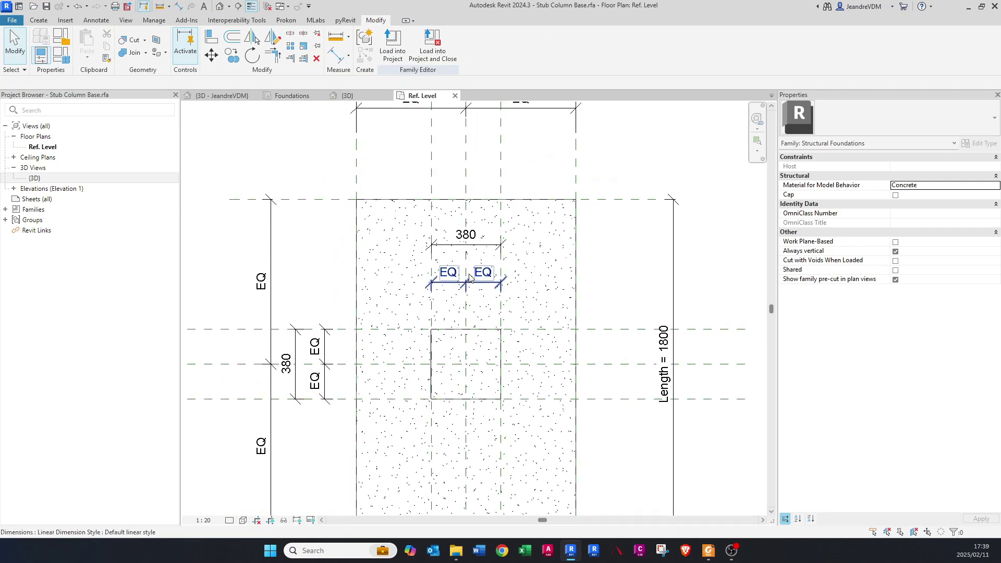
{"action": "scroll", "coordinate": [456, 336], "scroll_direction": "down", "scroll_amount": 1}
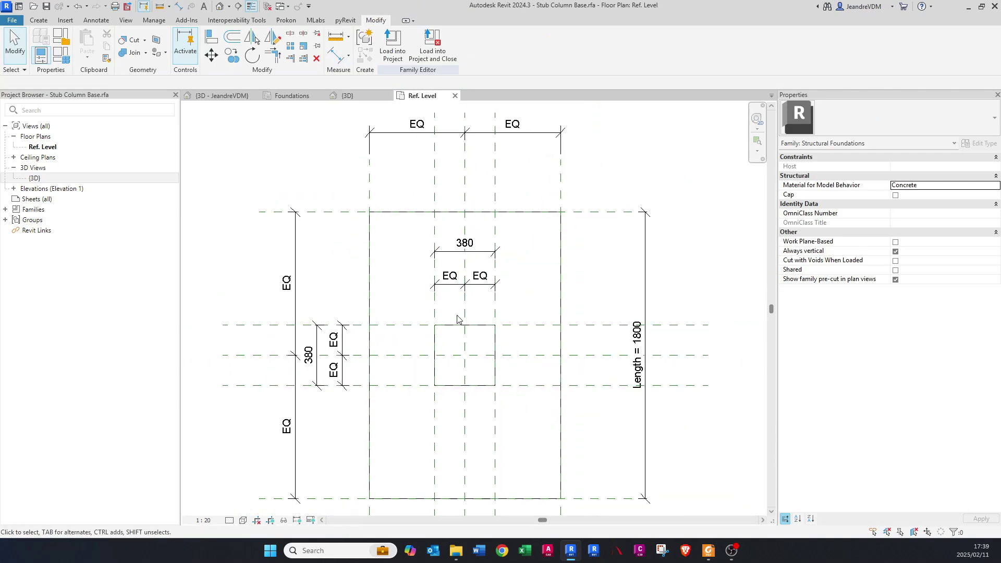
{"action": "scroll", "coordinate": [480, 270], "scroll_direction": "down", "scroll_amount": 1}
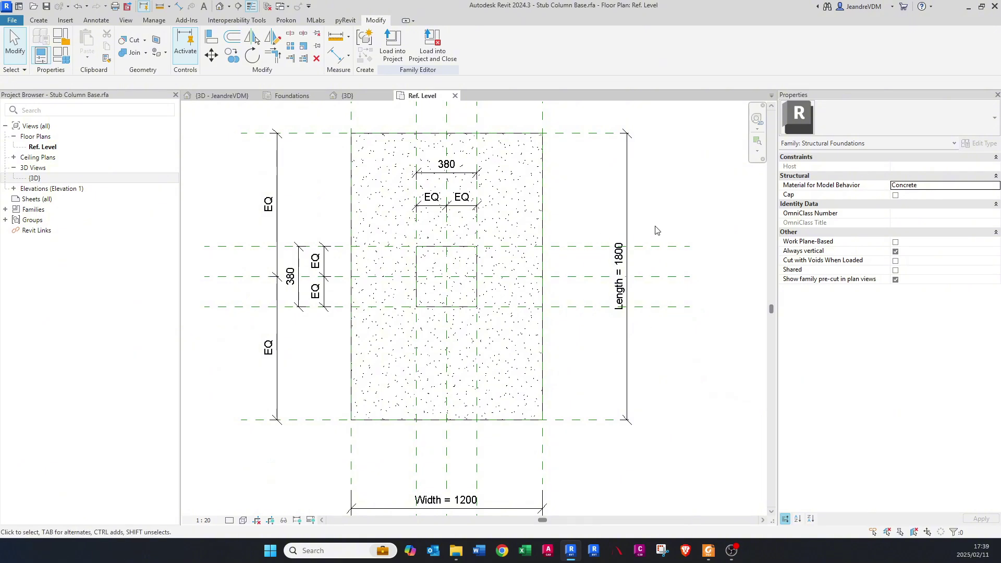
{"action": "middle_click_drag", "start_coordinate": [457, 466], "coordinate": [469, 411]}
{"action": "middle_click_drag", "start_coordinate": [477, 332], "coordinate": [482, 432]}
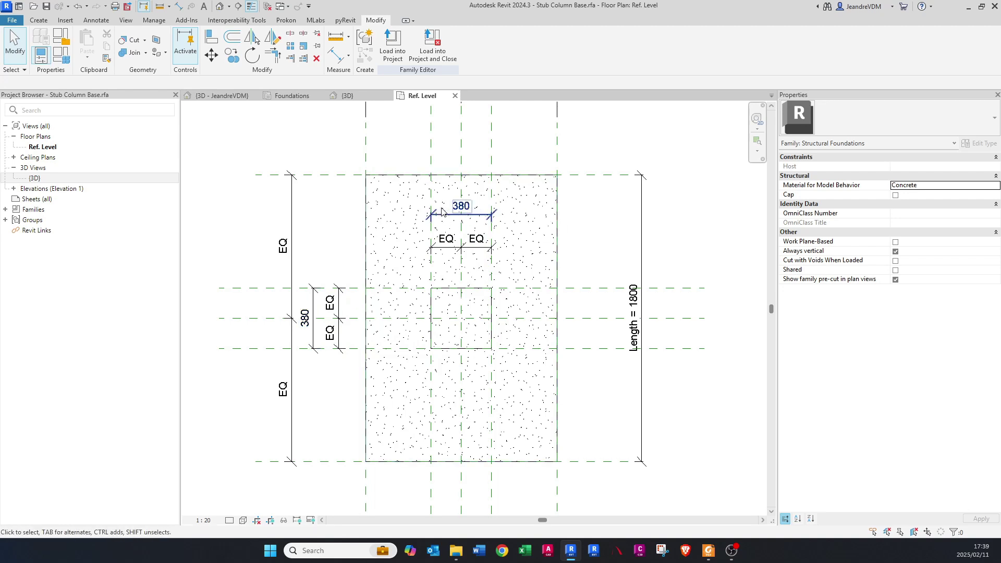
{"action": "left_click", "coordinate": [470, 199]}
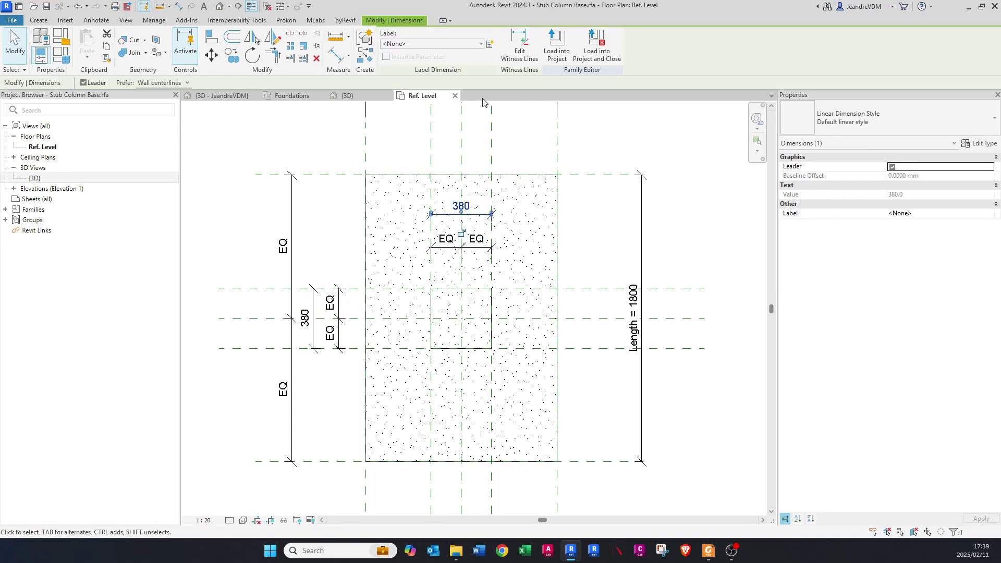
{"action": "left_click", "coordinate": [489, 47]}
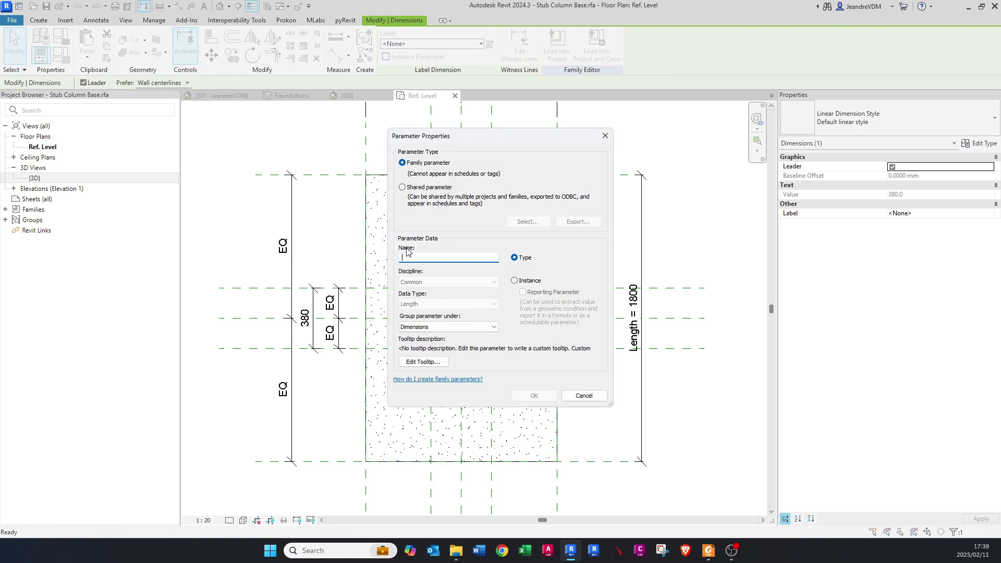
{"action": "type", "text": "Stub Width"}
{"action": "left_click", "coordinate": [534, 394]}
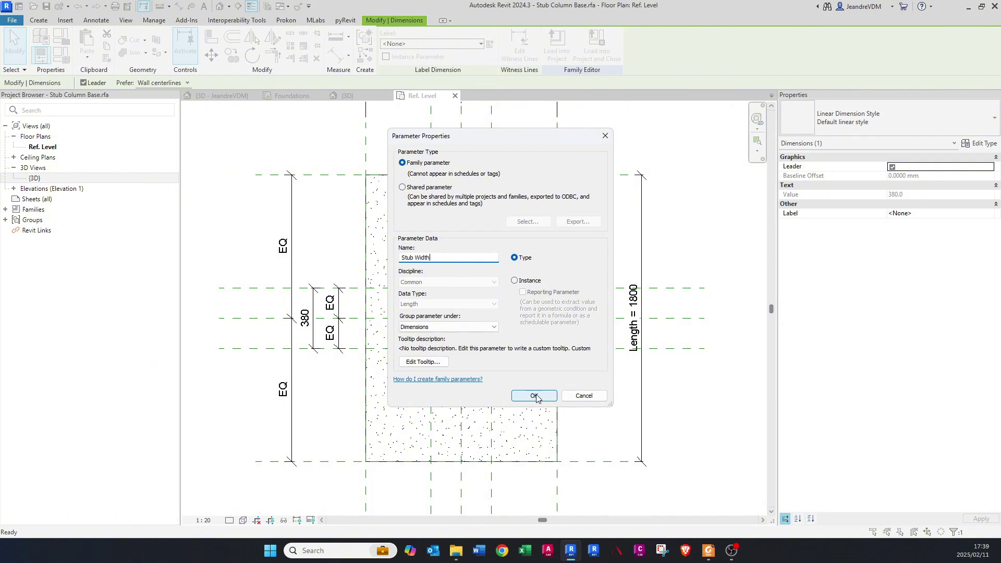
{"action": "key", "text": "Escape"}
Step: Label the overall vertical dimension of the stub with a new family type parameter named Stub Length
{"action": "left_click", "coordinate": [315, 346]}
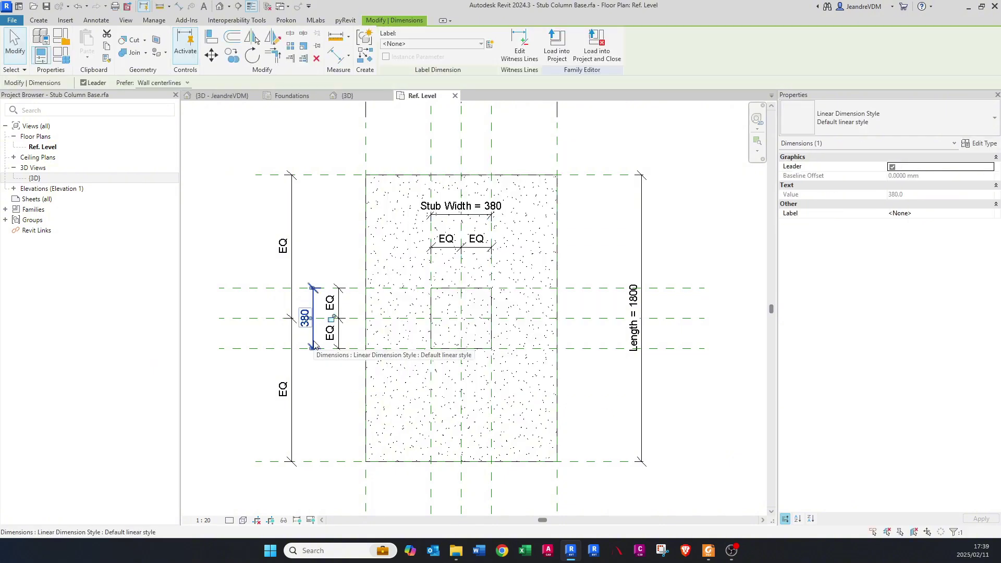
{"action": "left_click", "coordinate": [489, 44]}
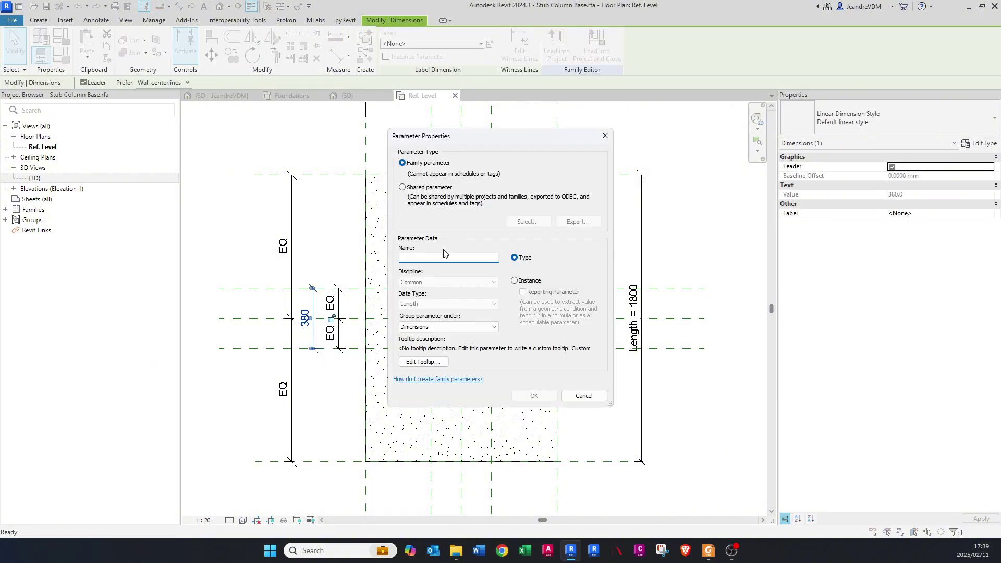
{"action": "type", "text": "Stub Length"}
{"action": "left_click", "coordinate": [531, 394]}
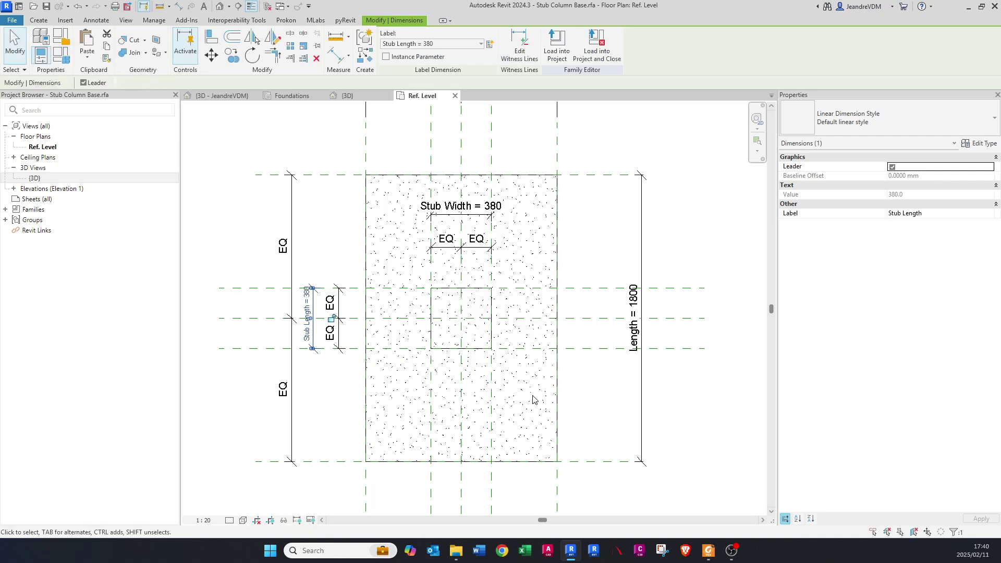
{"action": "left_click", "coordinate": [466, 391]}
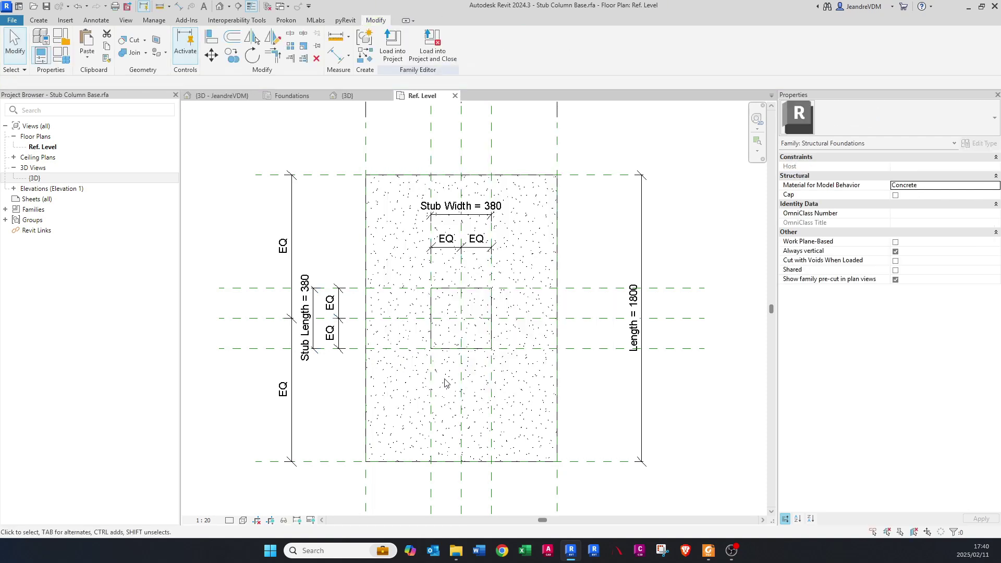
Step: Test the Stub Length parameter by setting its dimension to 500 mm
{"action": "left_click", "coordinate": [308, 302]}
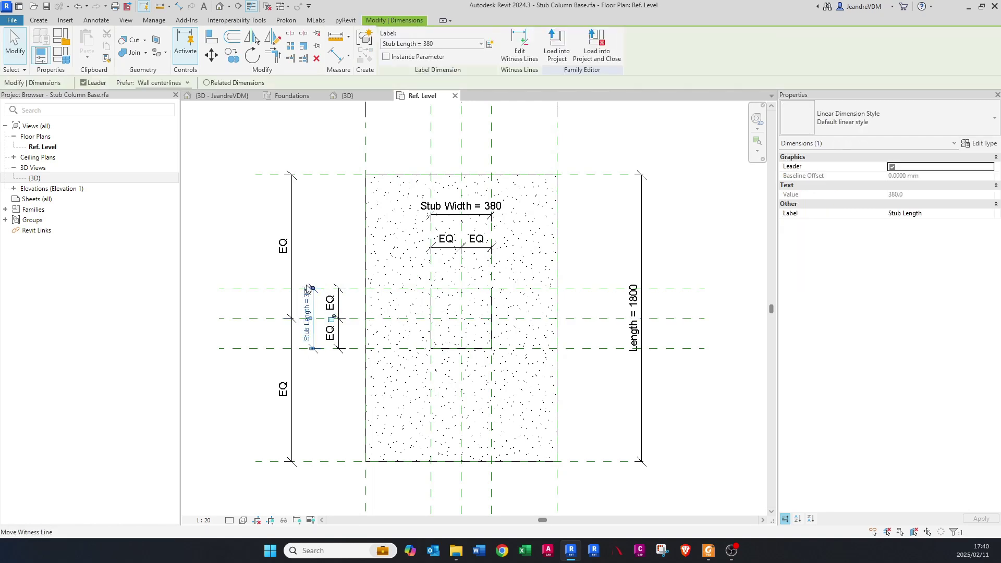
{"action": "left_click", "coordinate": [308, 302]}
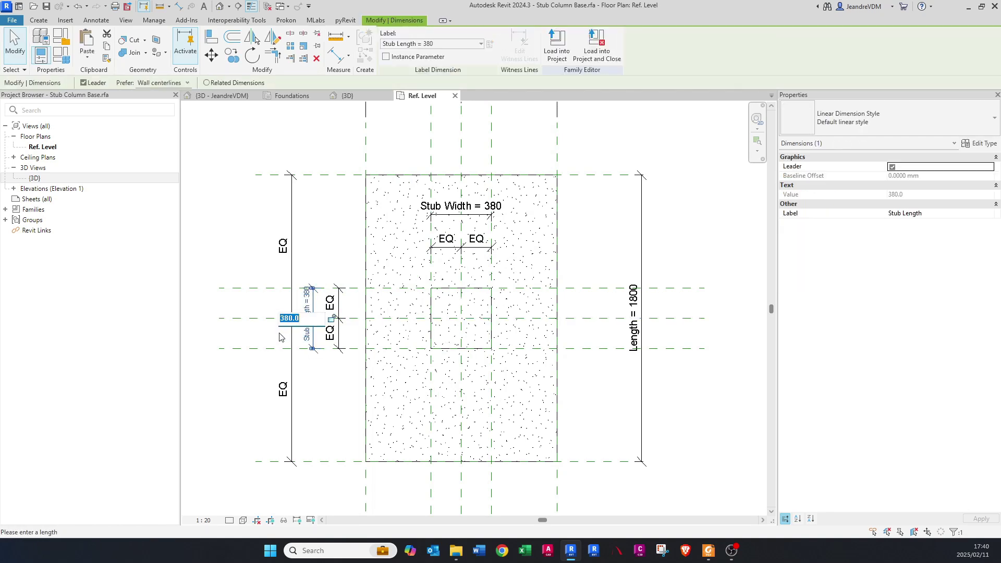
{"action": "type", "text": "500"}
{"action": "key", "text": "Return"}
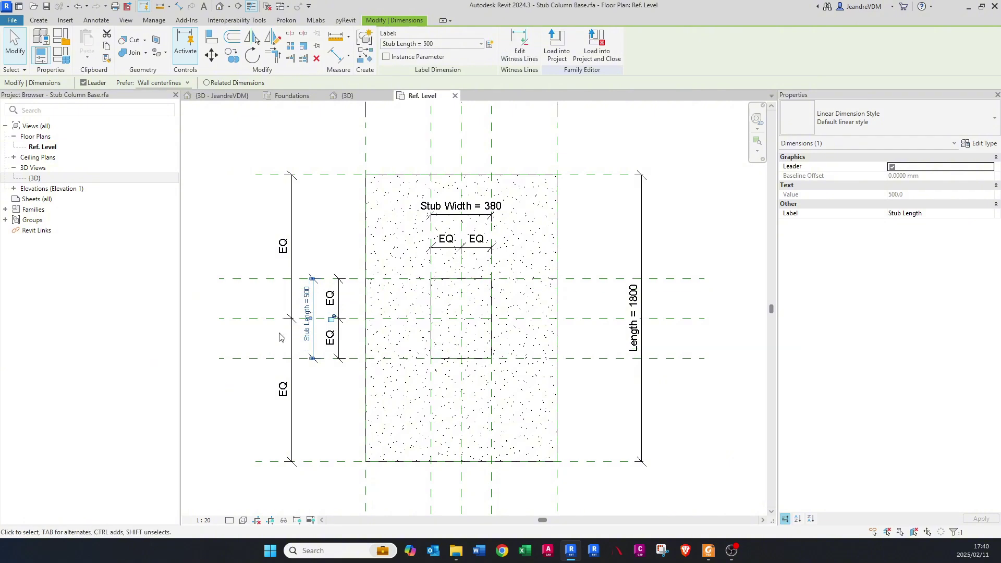
Step: Test the Stub Width parameter with 500 mm and undo both stub size changes
{"action": "left_click", "coordinate": [500, 211]}
{"action": "left_click", "coordinate": [478, 208]}
{"action": "type", "text": "500"}
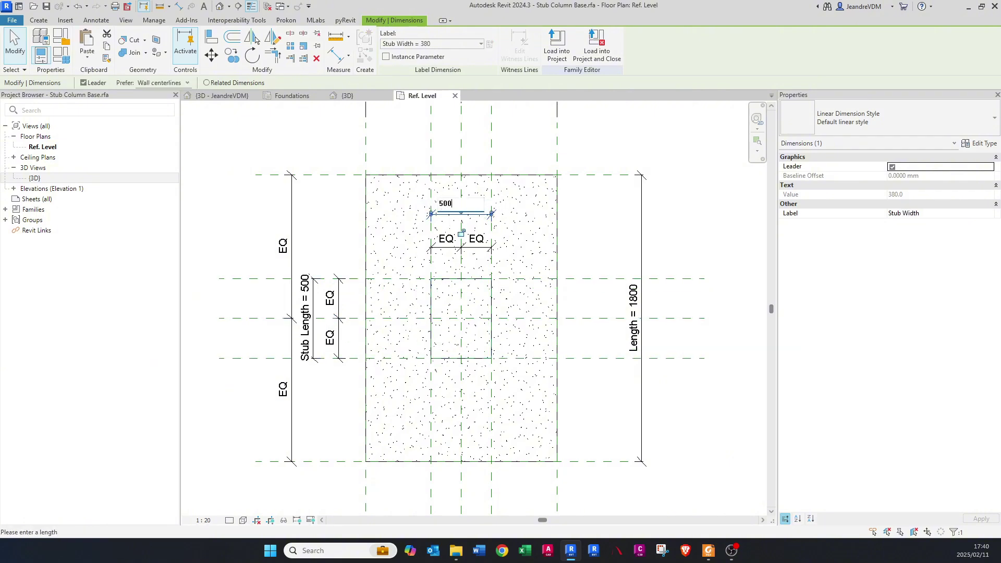
{"action": "key", "text": "Return"}
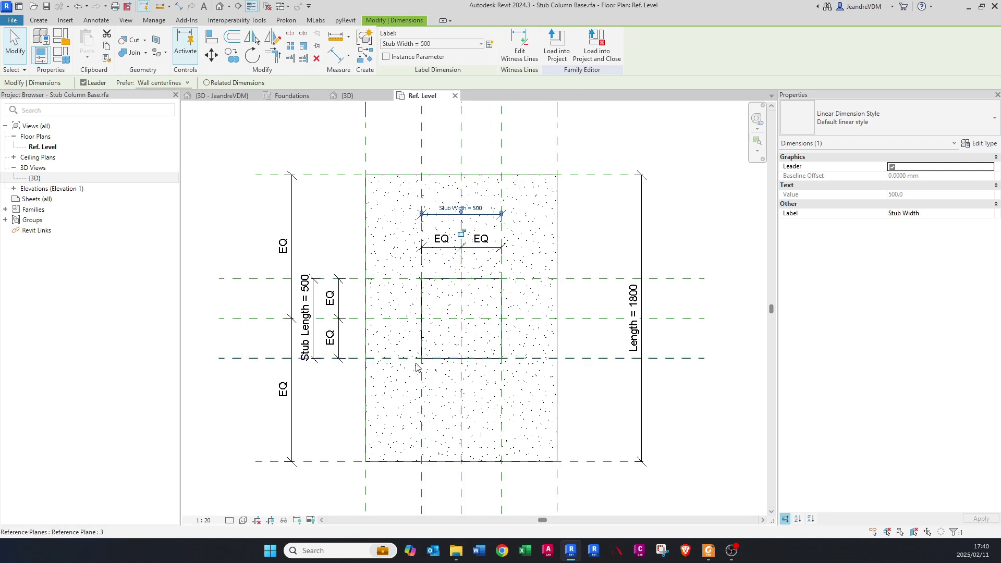
{"action": "key", "text": "ctrl+z"}
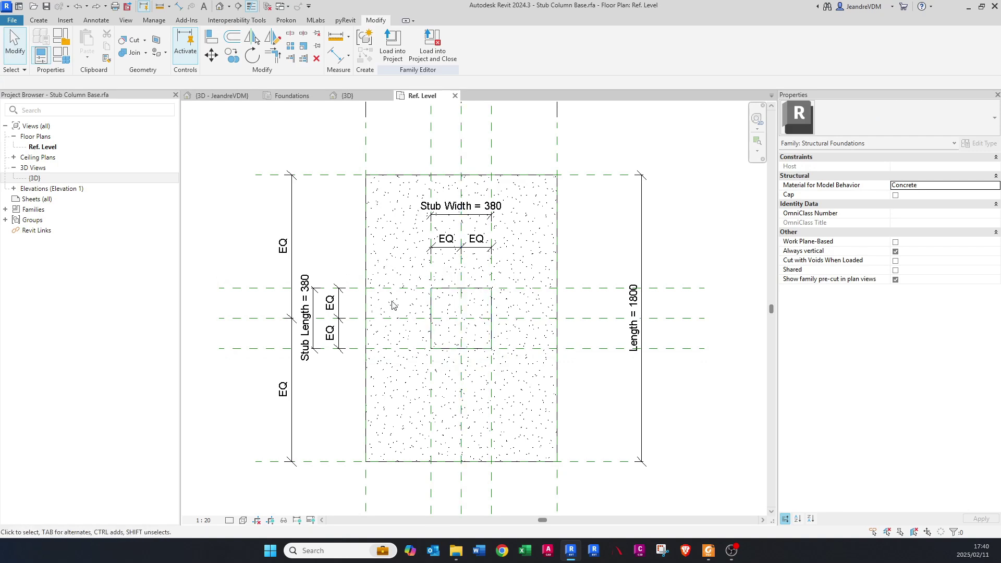
Step: Open the Front elevation and check the stub extrusion's properties
{"action": "left_click", "coordinate": [13, 189]}
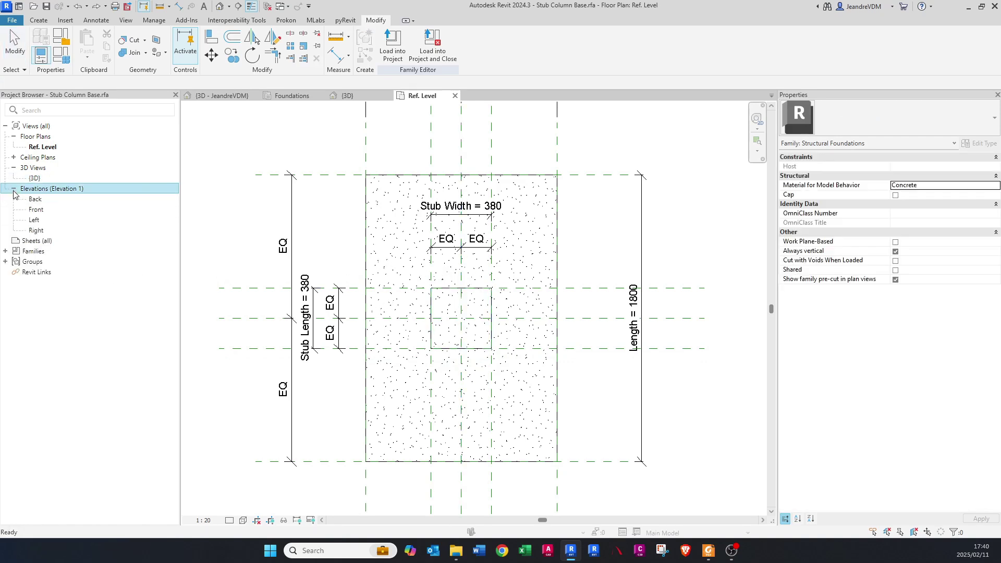
{"action": "double_click", "coordinate": [41, 209]}
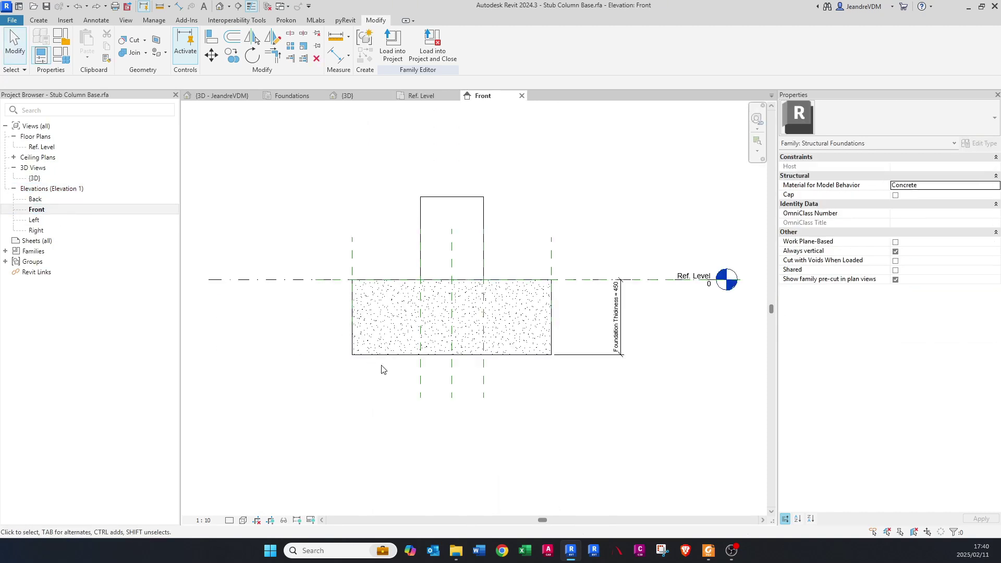
{"action": "scroll", "coordinate": [523, 326], "scroll_direction": "up", "scroll_amount": 2}
{"action": "middle_click_drag", "start_coordinate": [502, 302], "coordinate": [506, 346]}
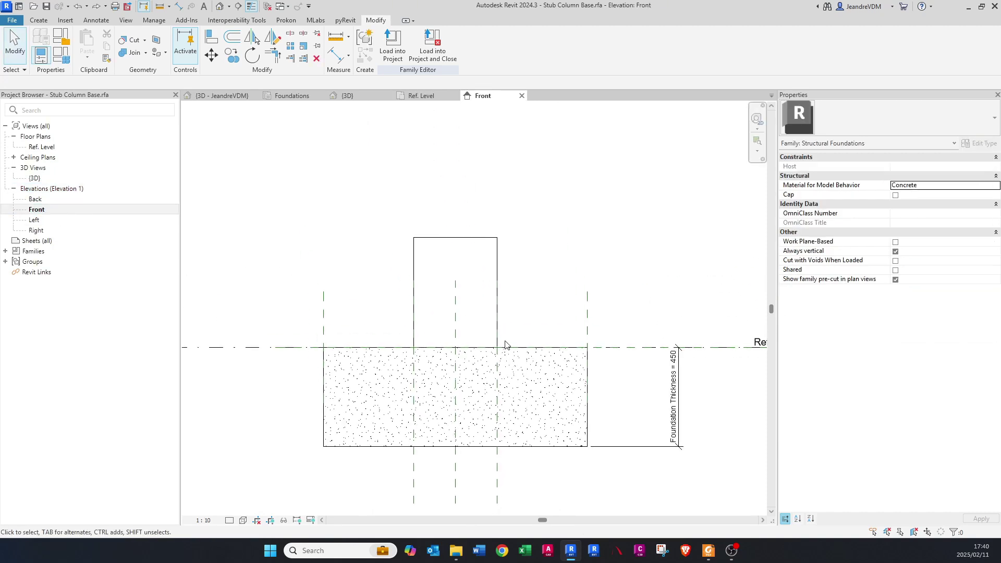
{"action": "left_click", "coordinate": [499, 272]}
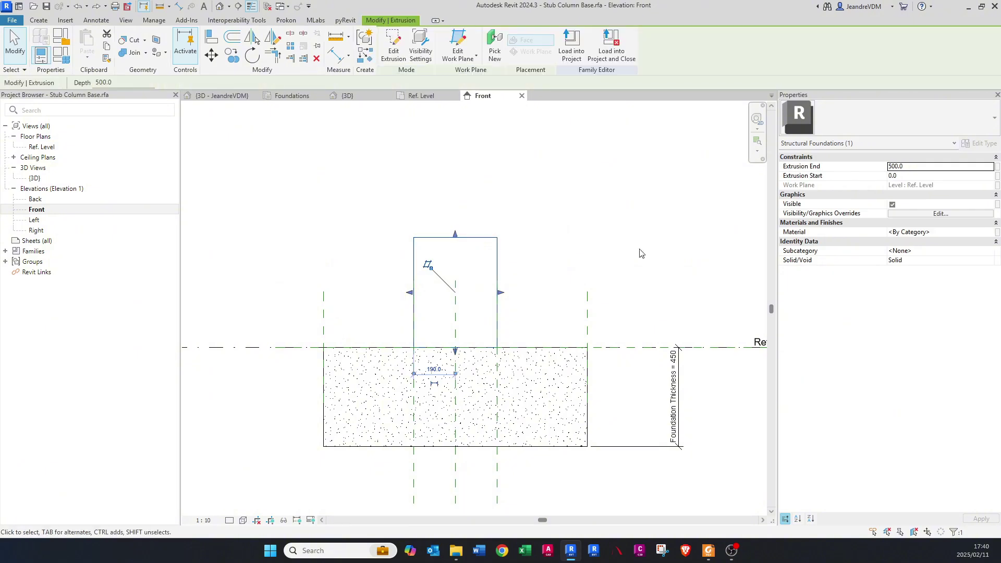
{"action": "left_click", "coordinate": [535, 327]}
{"action": "middle_click_drag", "start_coordinate": [550, 330], "coordinate": [534, 326]}
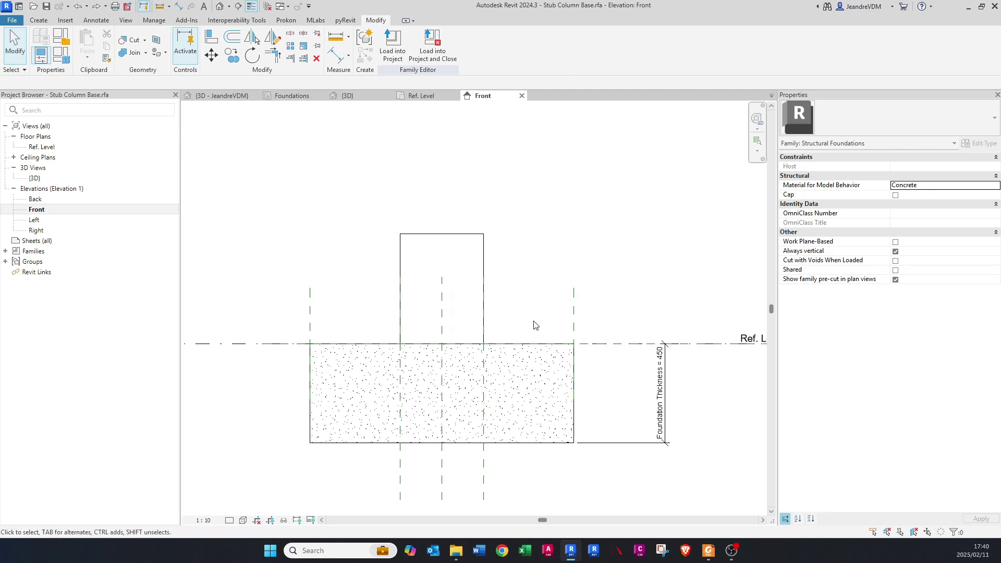
Step: Add an aligned dimension for the stub's height, from the Ref. Level to the top edge of the stub, beside the column
{"action": "key", "text": "d"}
{"action": "key", "text": "i"}
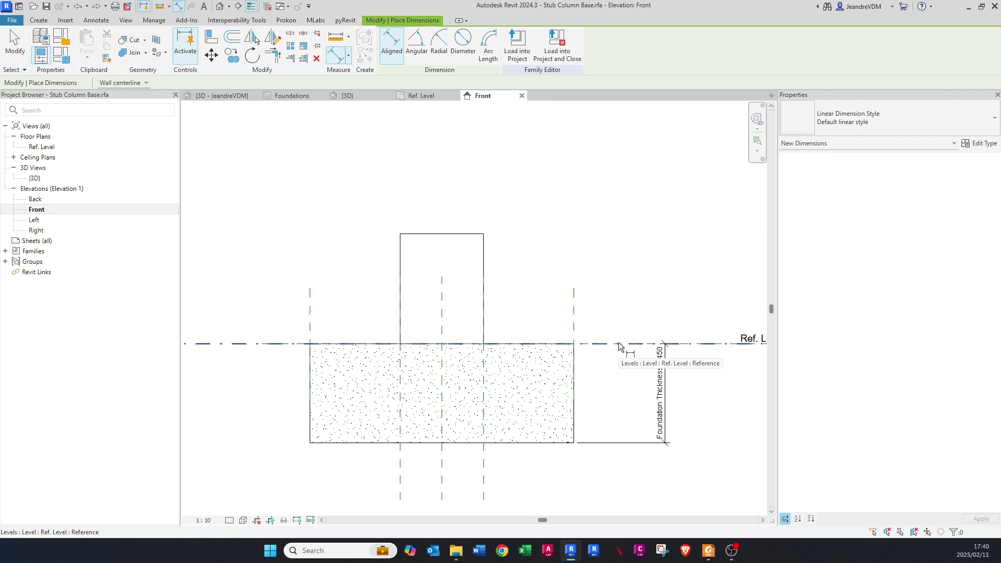
{"action": "left_click", "coordinate": [618, 344]}
{"action": "left_click", "coordinate": [465, 233]}
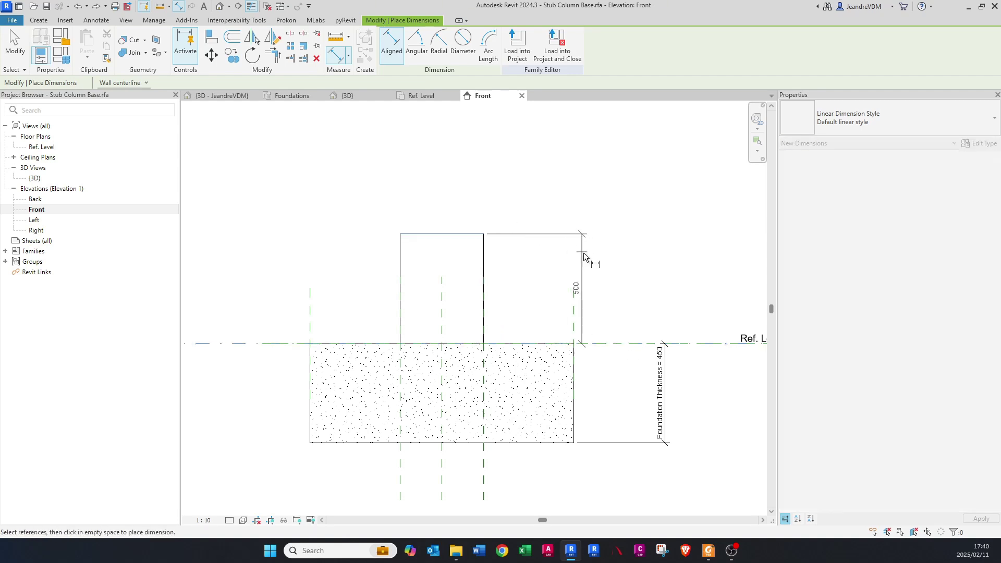
{"action": "left_click", "coordinate": [623, 264]}
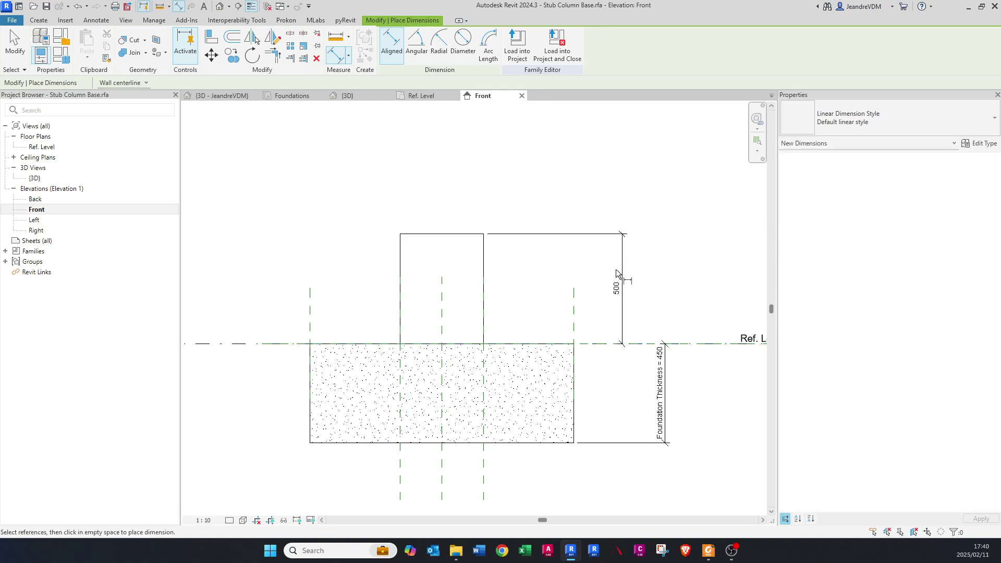
{"action": "key", "text": "Escape"}
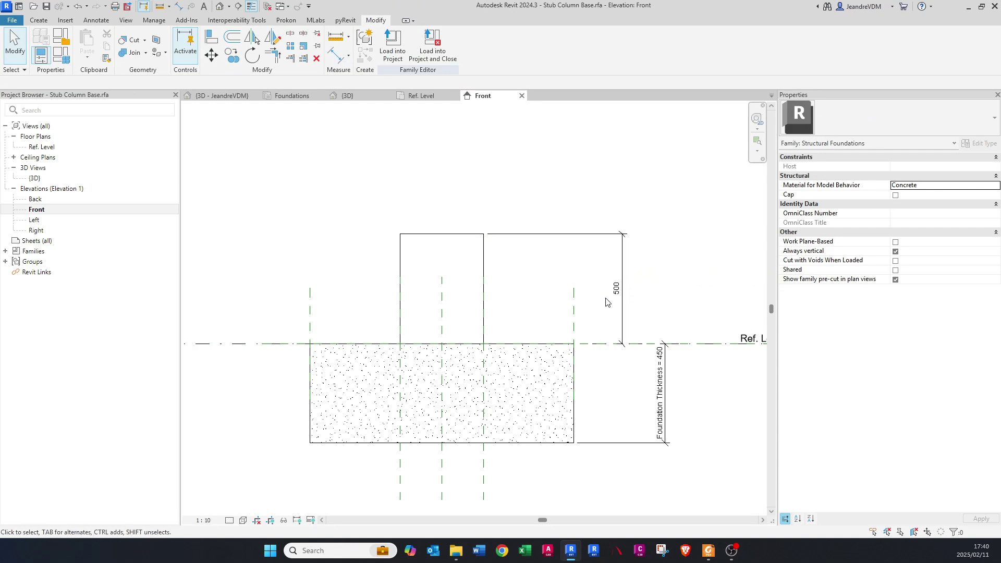
Step: Label the stub's height dimension with a new family type parameter named Stub Height
{"action": "left_click", "coordinate": [621, 270]}
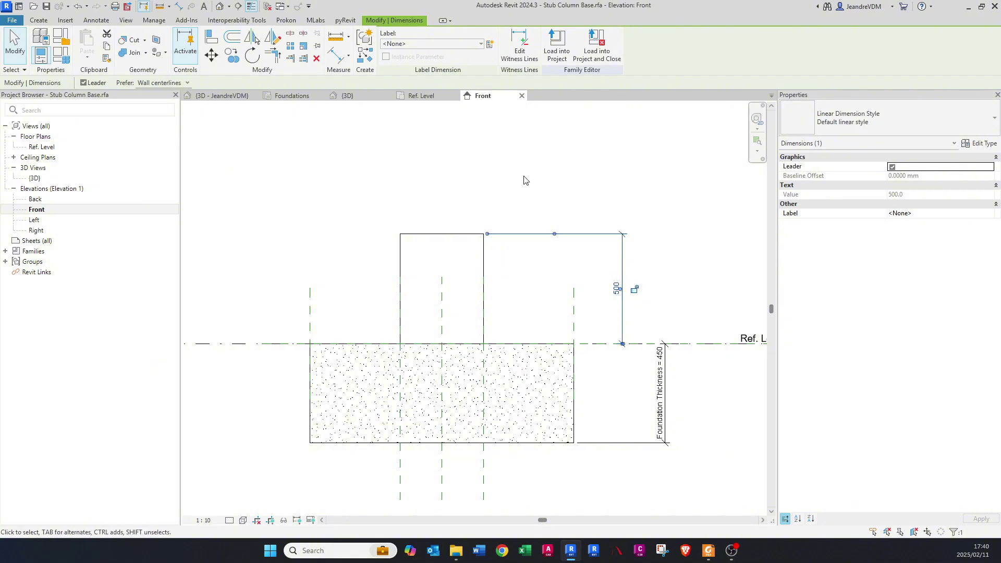
{"action": "left_click", "coordinate": [489, 45]}
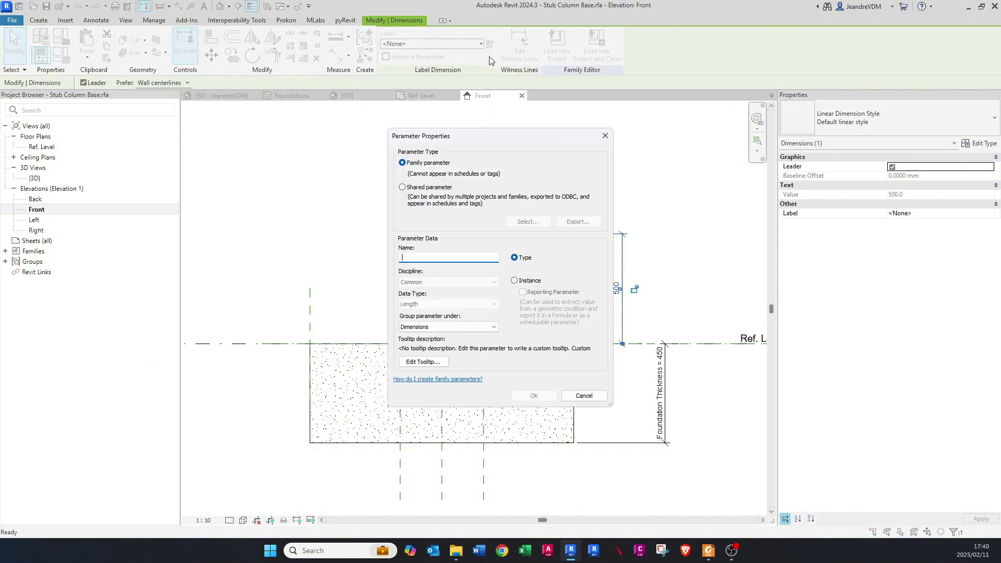
{"action": "type", "text": "Stub Height"}
{"action": "left_click", "coordinate": [534, 395]}
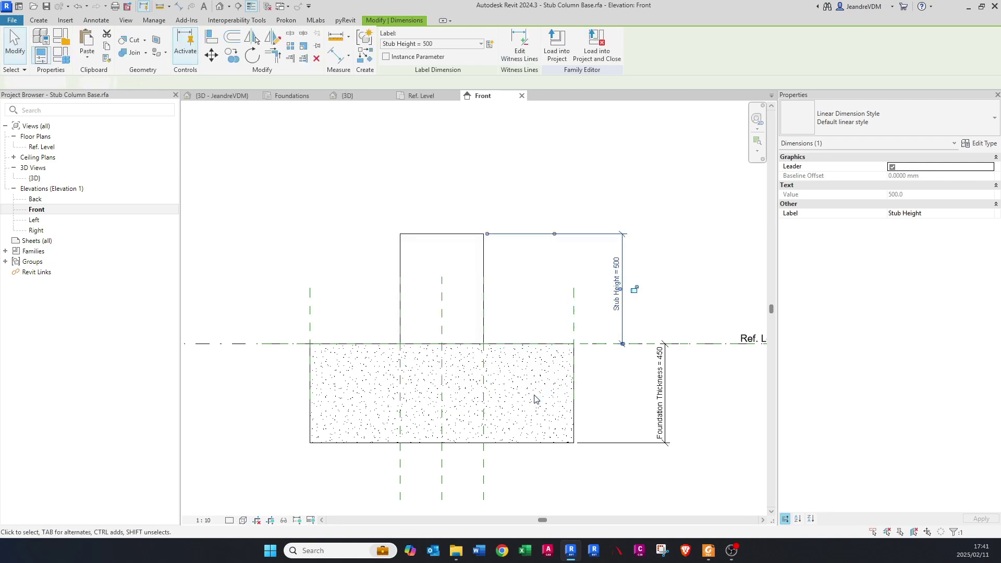
{"action": "key", "text": "Escape"}
Step: Test the Stub Height parameter by setting its dimension to 800 mm
{"action": "left_click", "coordinate": [617, 269]}
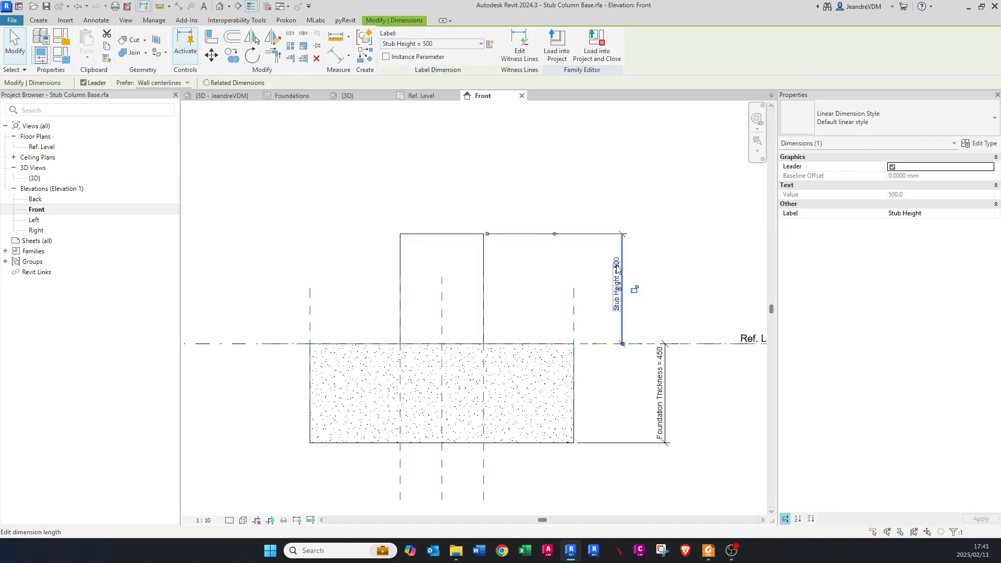
{"action": "left_click", "coordinate": [617, 269]}
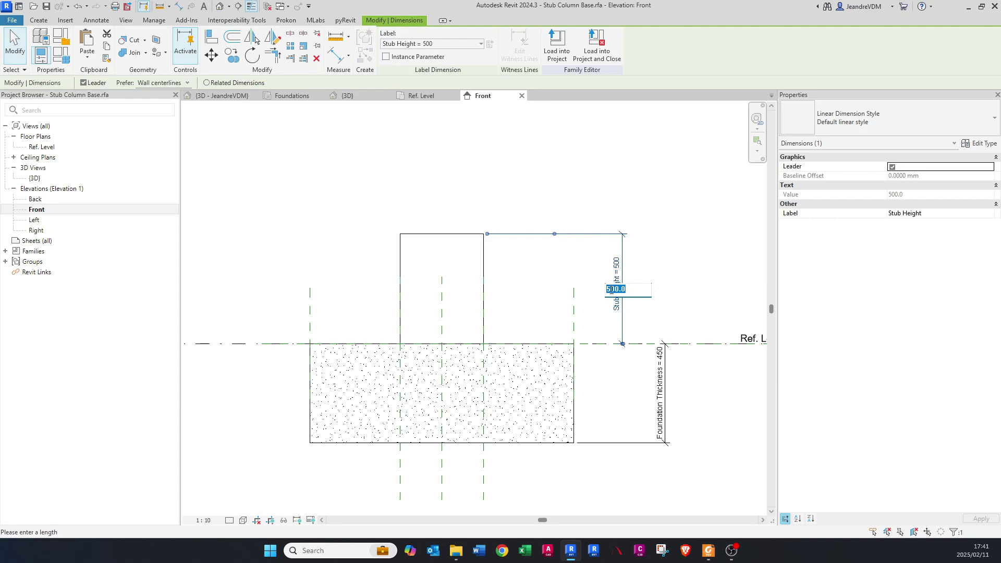
{"action": "type", "text": "800"}
{"action": "key", "text": "Return"}
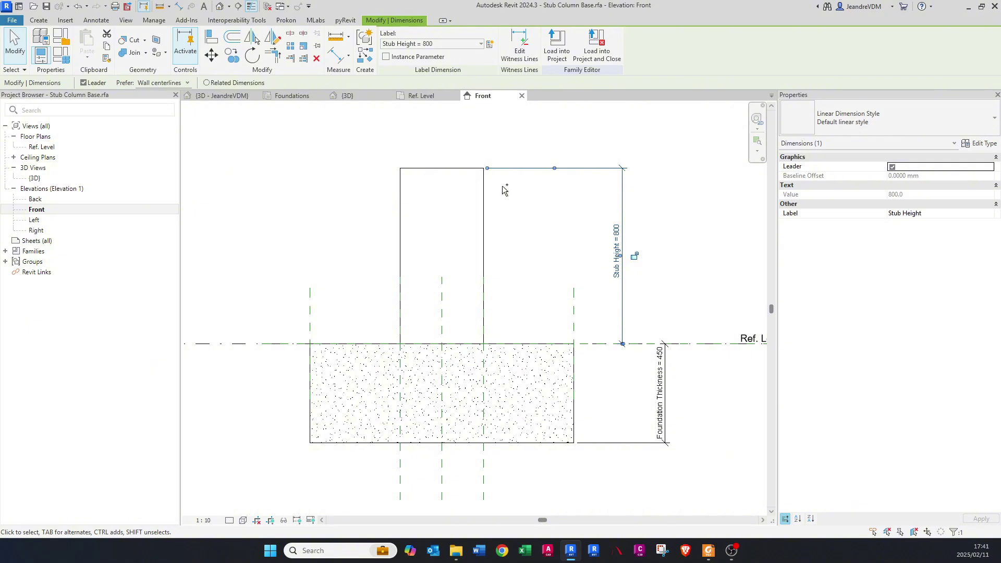
{"action": "key", "text": "Escape"}
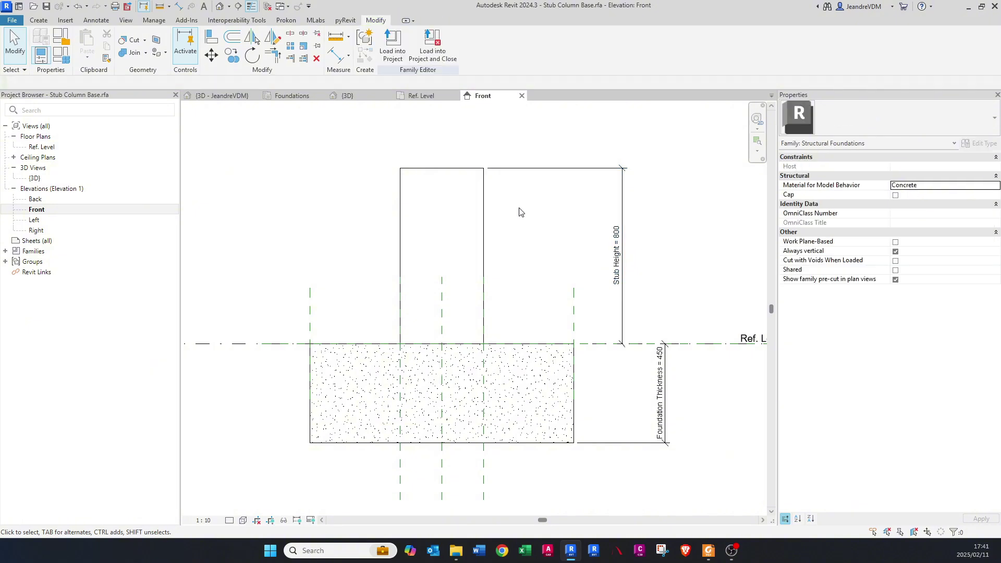
Step: Compare the materials of the stub and footing extrusions, and associate the stub's material with the Structural Material parameter
{"action": "left_click", "coordinate": [485, 253]}
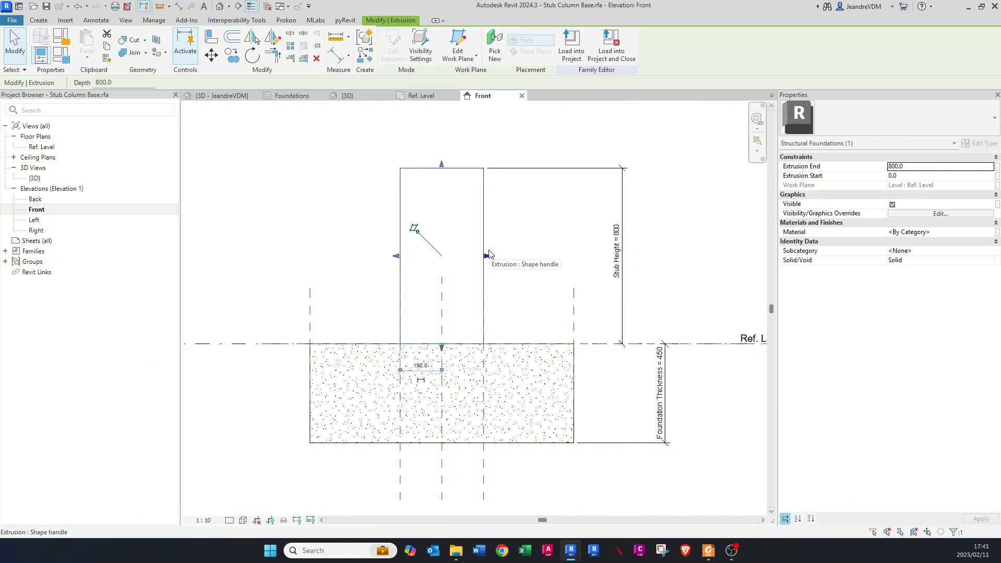
{"action": "left_click", "coordinate": [529, 431]}
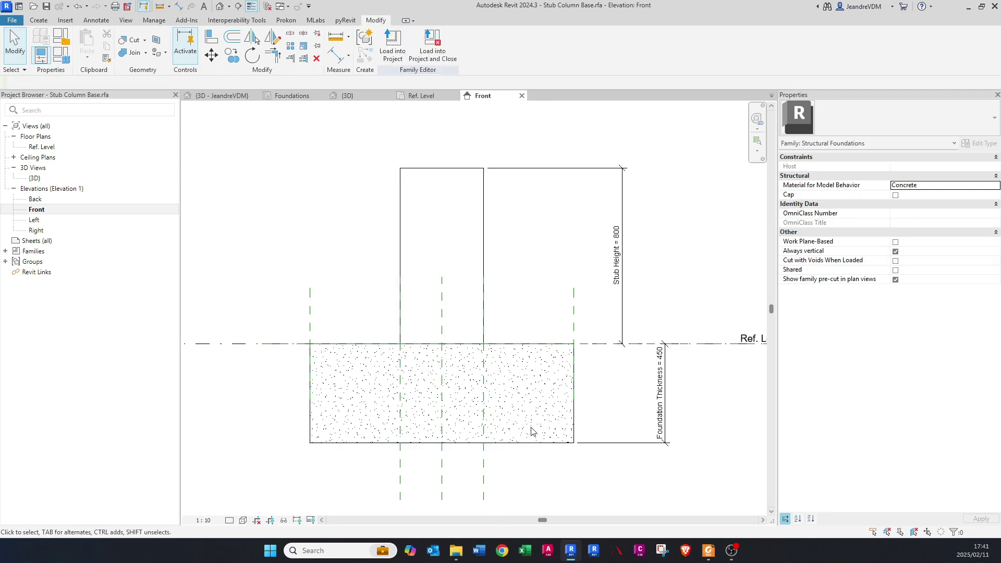
{"action": "left_click", "coordinate": [531, 443]}
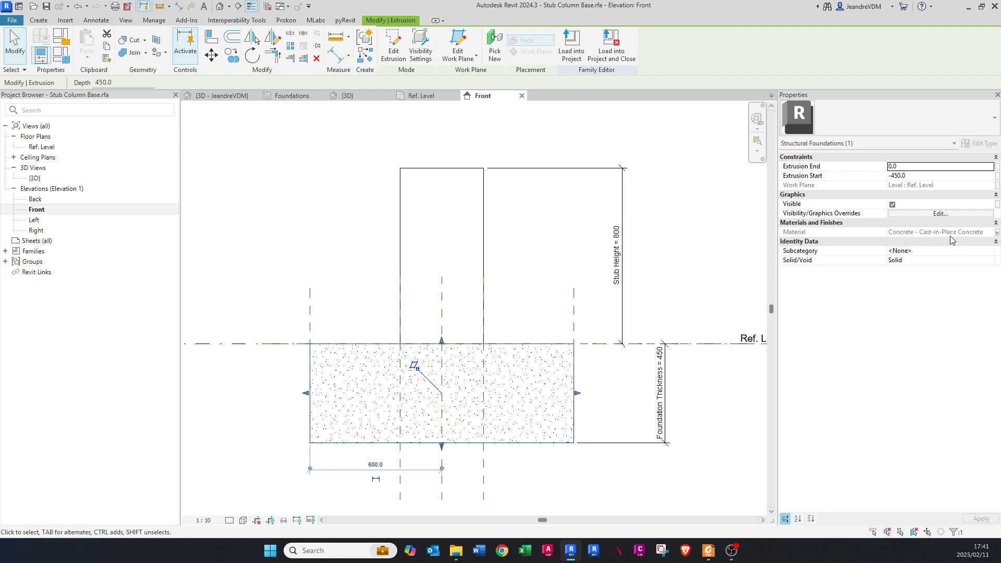
{"action": "left_click", "coordinate": [494, 261]}
{"action": "left_click", "coordinate": [483, 260]}
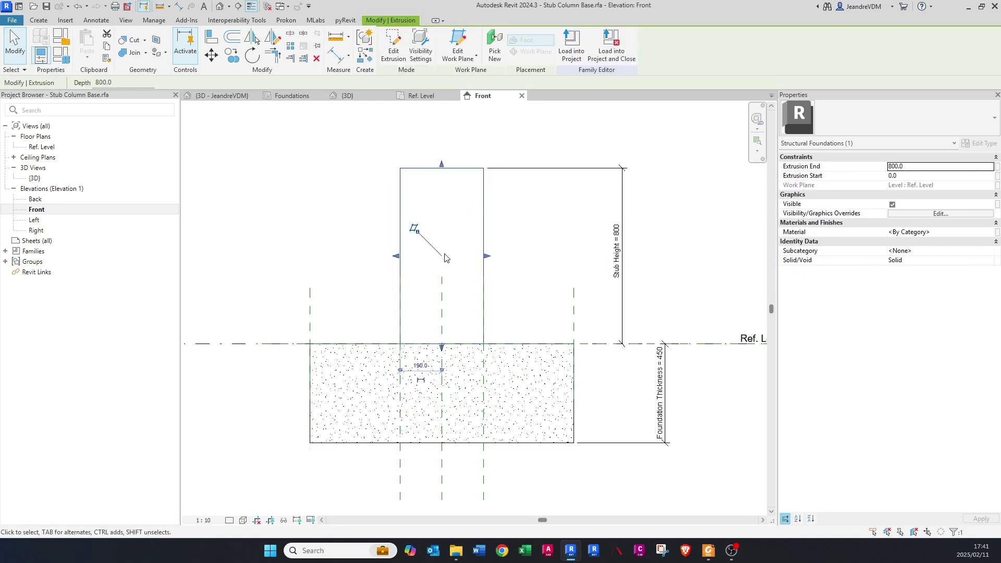
{"action": "left_click", "coordinate": [997, 235]}
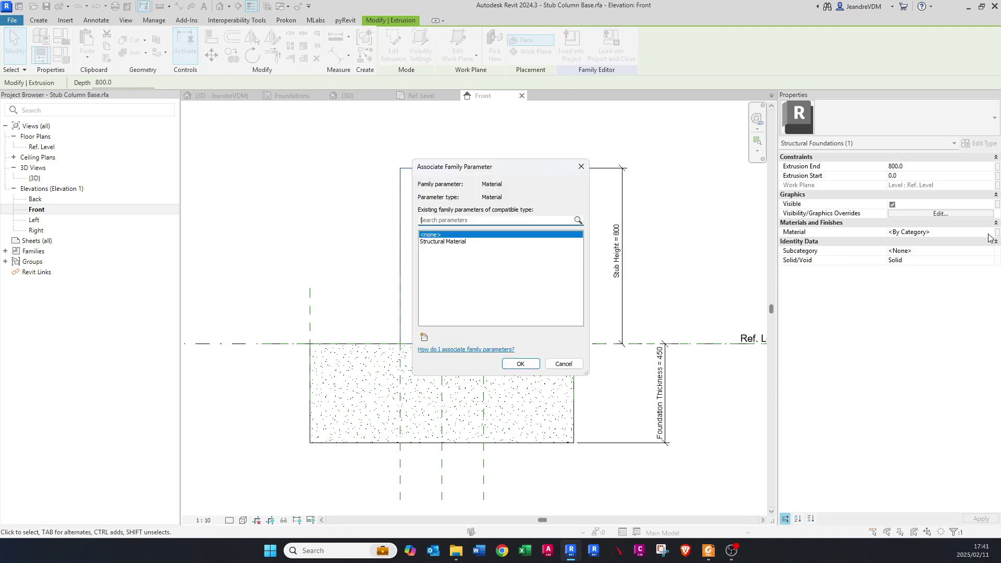
{"action": "left_click", "coordinate": [441, 242]}
{"action": "left_click", "coordinate": [516, 363]}
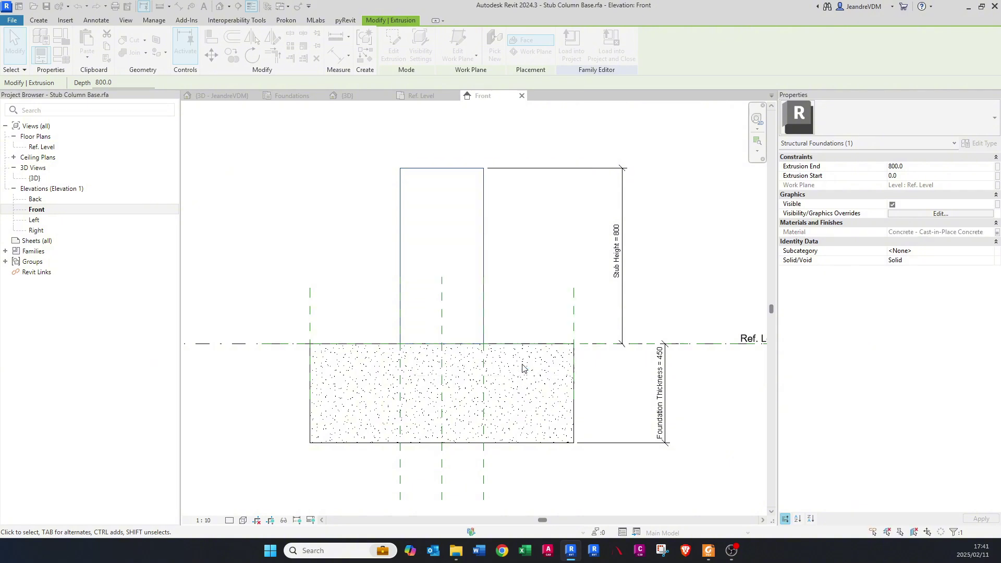
{"action": "key", "text": "Escape"}
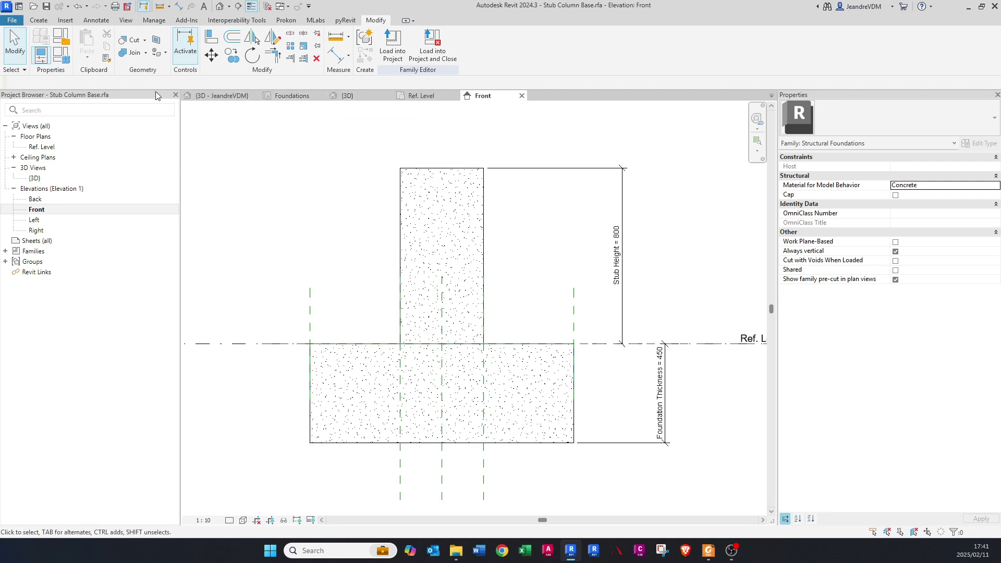
Step: Review the family's parameters in Family Types and look at the finished foundation in the 3D view
{"action": "left_click", "coordinate": [62, 55]}
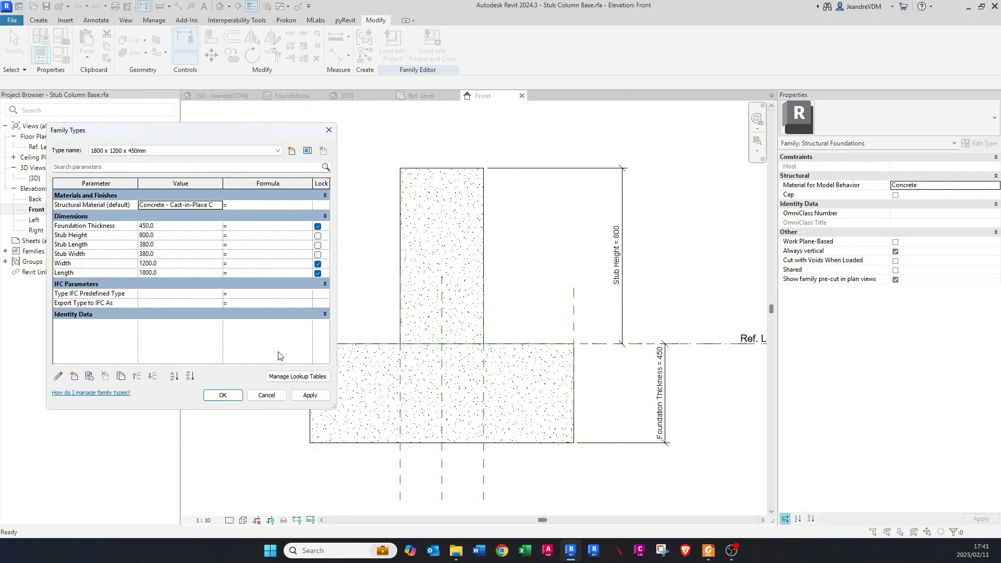
{"action": "left_click", "coordinate": [231, 396]}
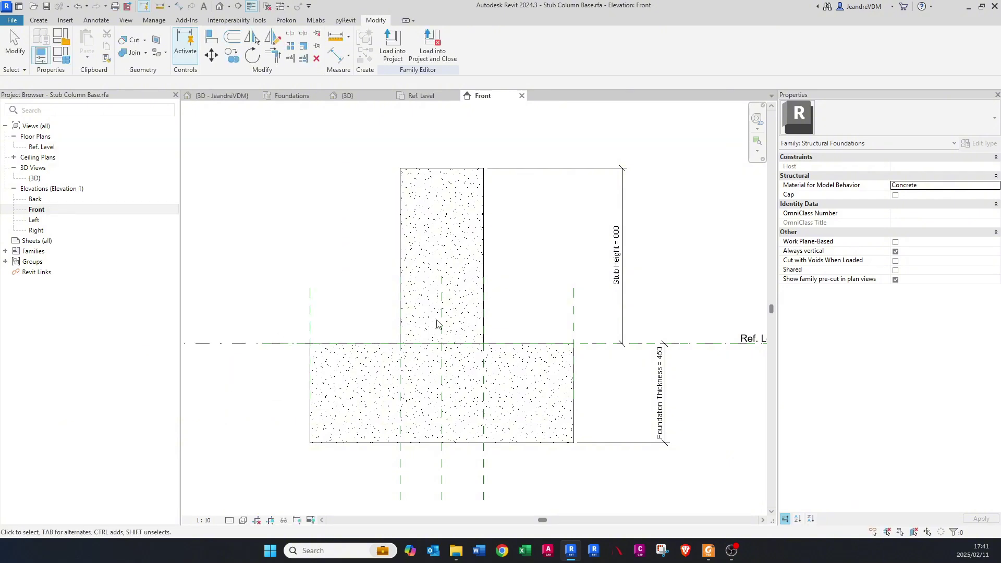
{"action": "left_click", "coordinate": [347, 95]}
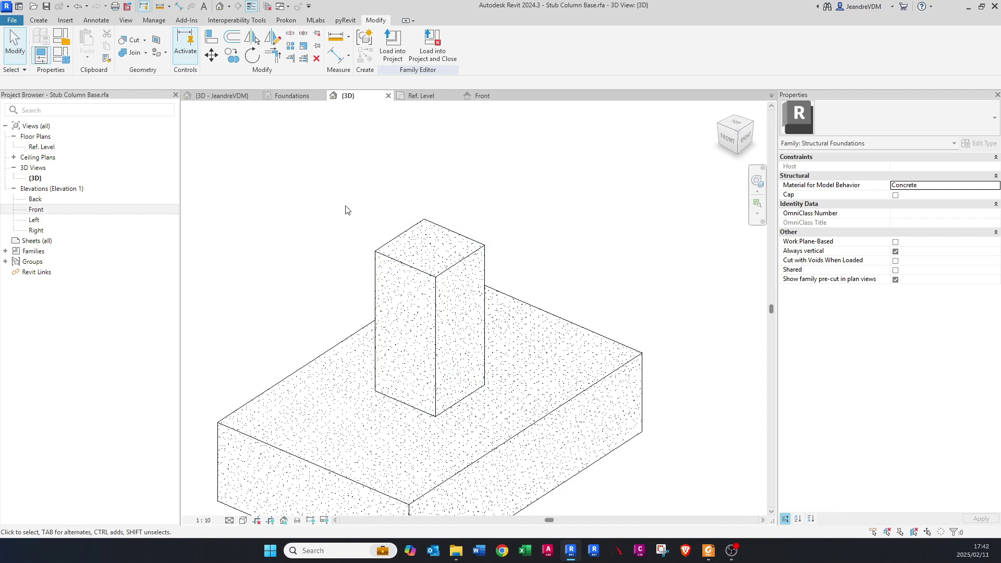
Step: Create a new family from the Metric Profile.rft template
{"action": "left_click", "coordinate": [15, 20]}
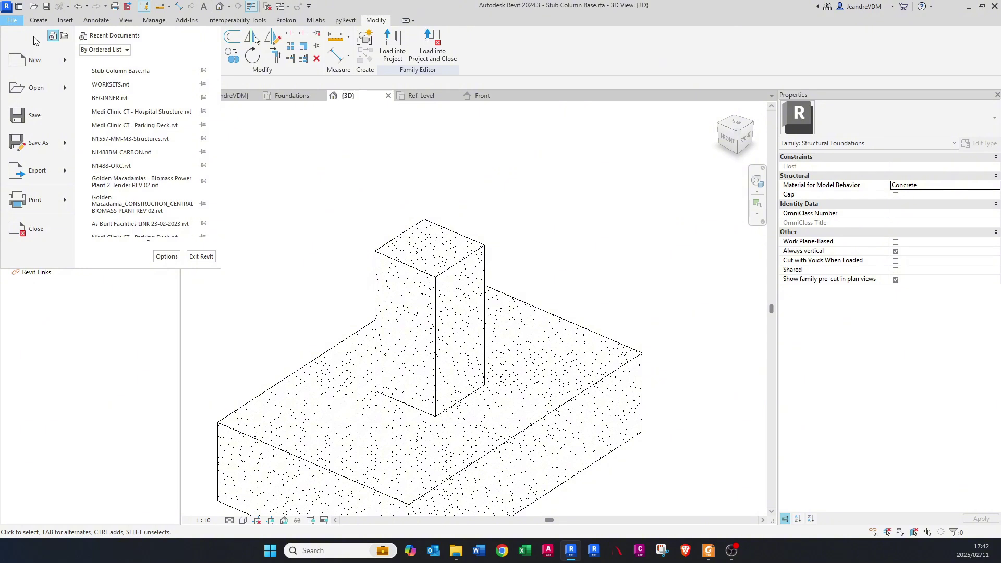
{"action": "mouse_move", "coordinate": [66, 61]}
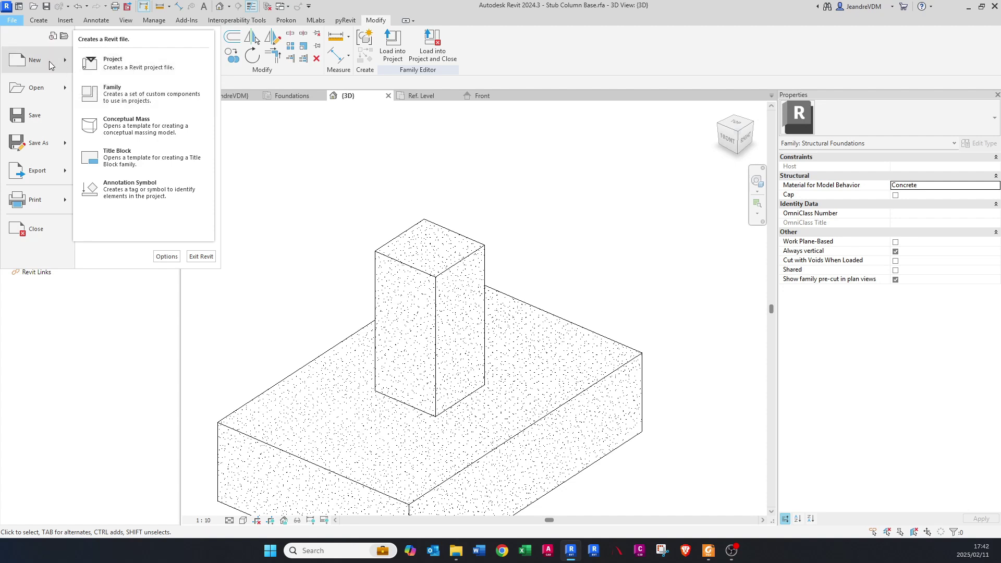
{"action": "left_click", "coordinate": [118, 92]}
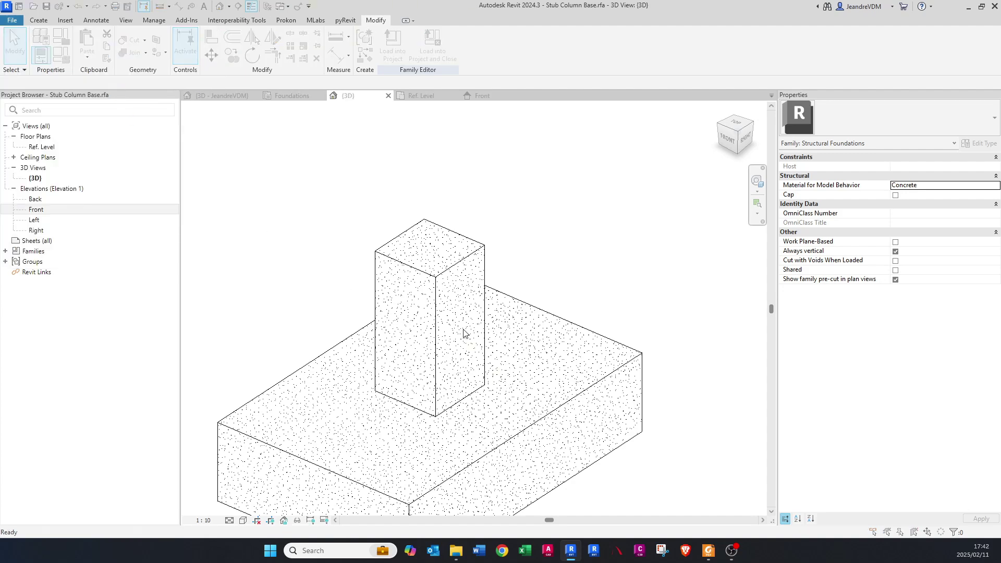
{"action": "left_click", "coordinate": [329, 231]}
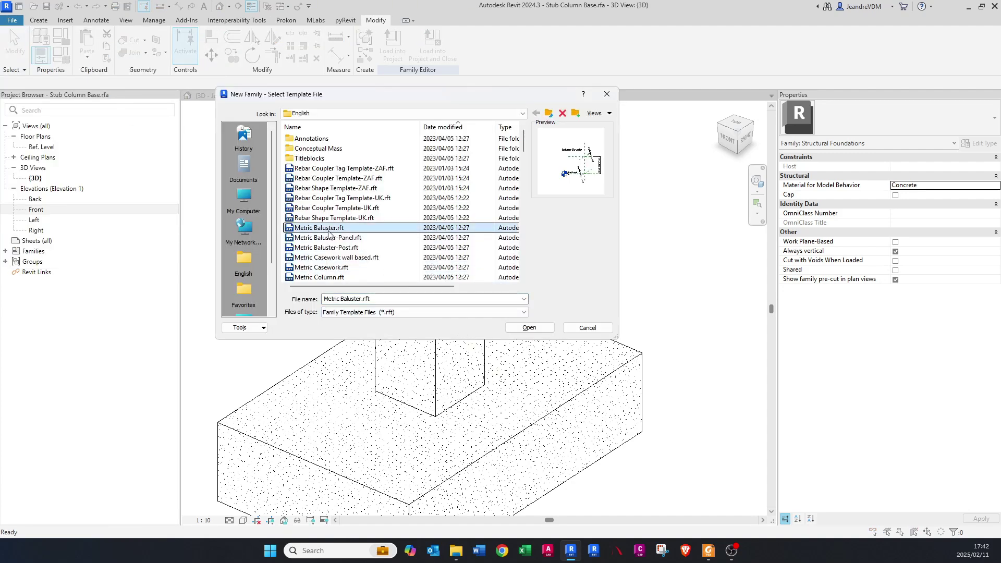
{"action": "scroll", "coordinate": [329, 233], "scroll_direction": "down", "scroll_amount": 6}
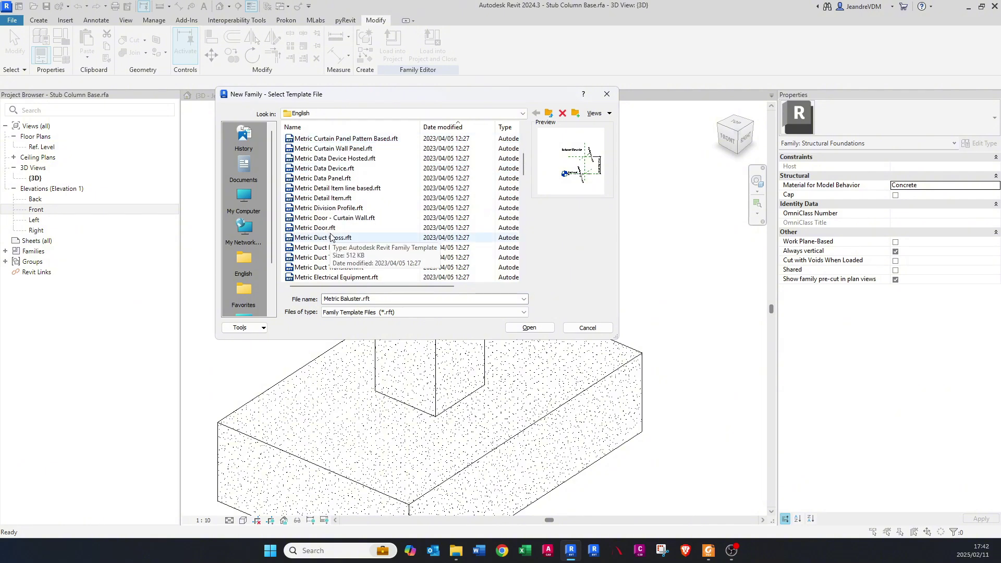
{"action": "scroll", "coordinate": [328, 226], "scroll_direction": "down", "scroll_amount": 1}
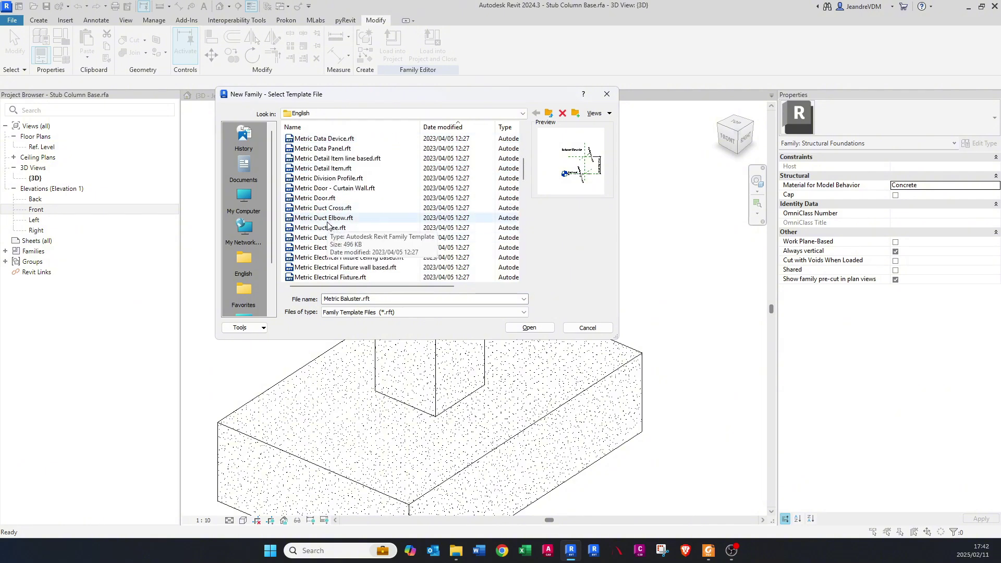
{"action": "scroll", "coordinate": [328, 224], "scroll_direction": "down", "scroll_amount": 4}
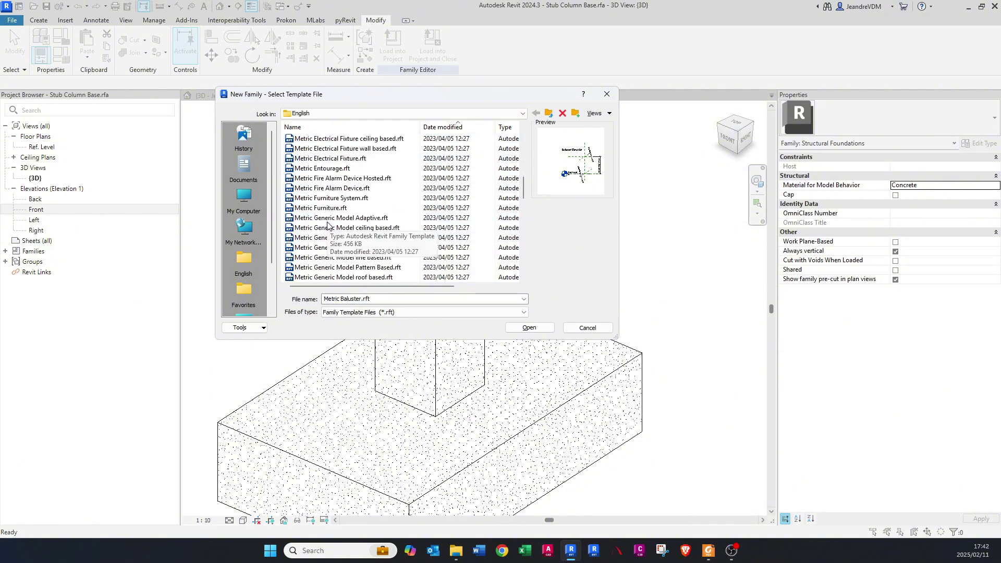
{"action": "scroll", "coordinate": [328, 224], "scroll_direction": "down", "scroll_amount": 7}
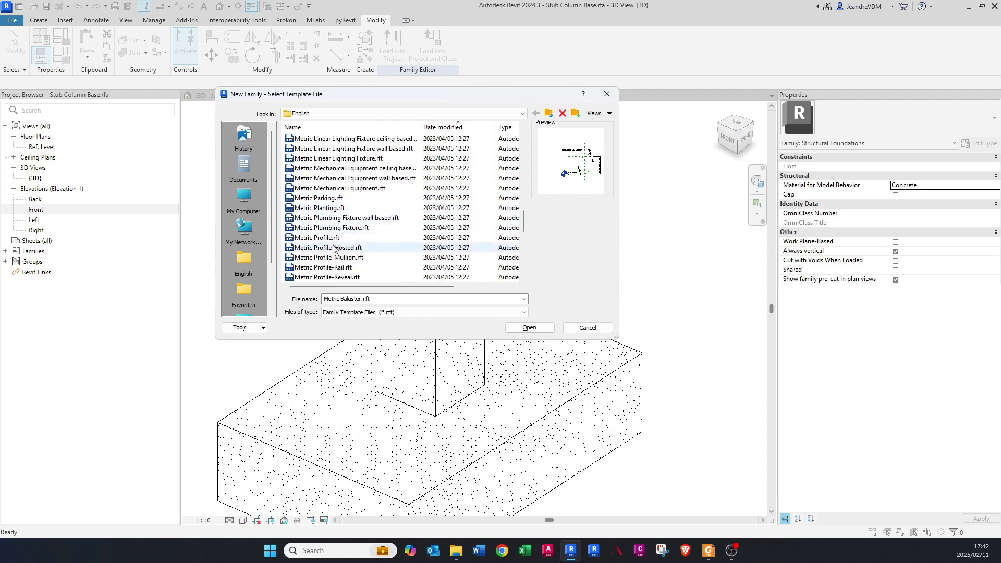
{"action": "left_click", "coordinate": [316, 239]}
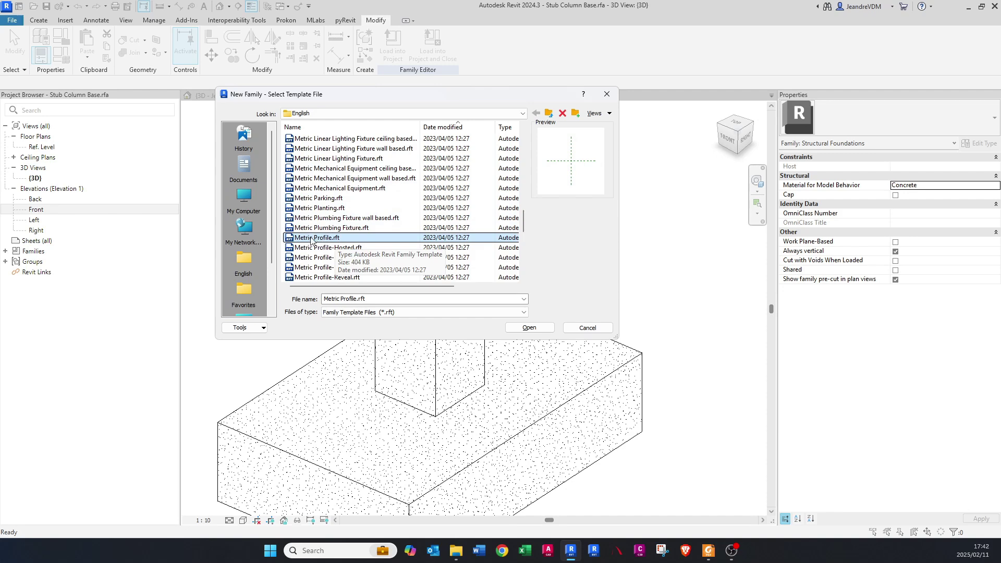
{"action": "left_click", "coordinate": [524, 329]}
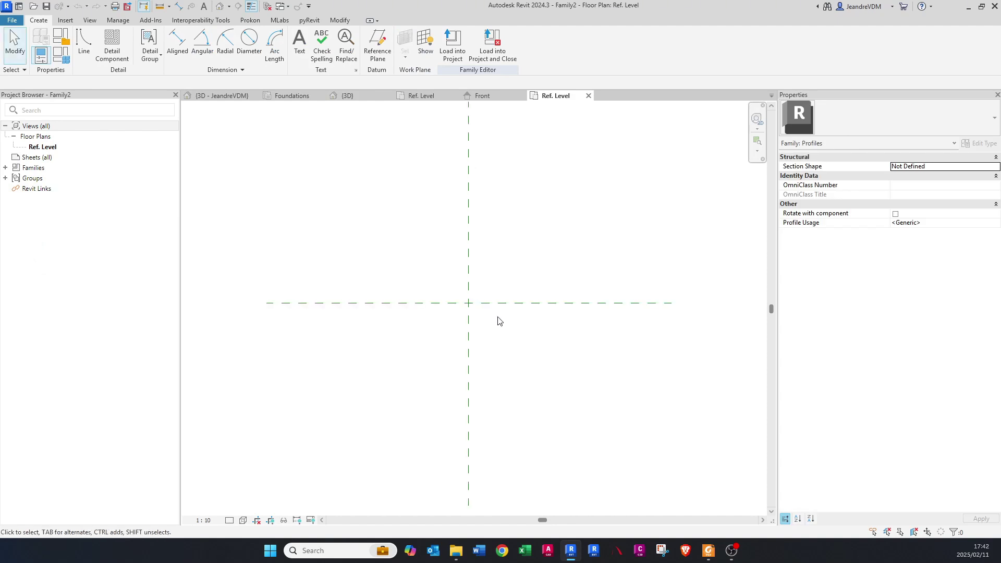
Step: Draw a closed right triangle with legs of about 25 mm, its square corner on the reference plane intersection, extending left and downward
{"action": "scroll", "coordinate": [495, 320], "scroll_direction": "up", "scroll_amount": 1}
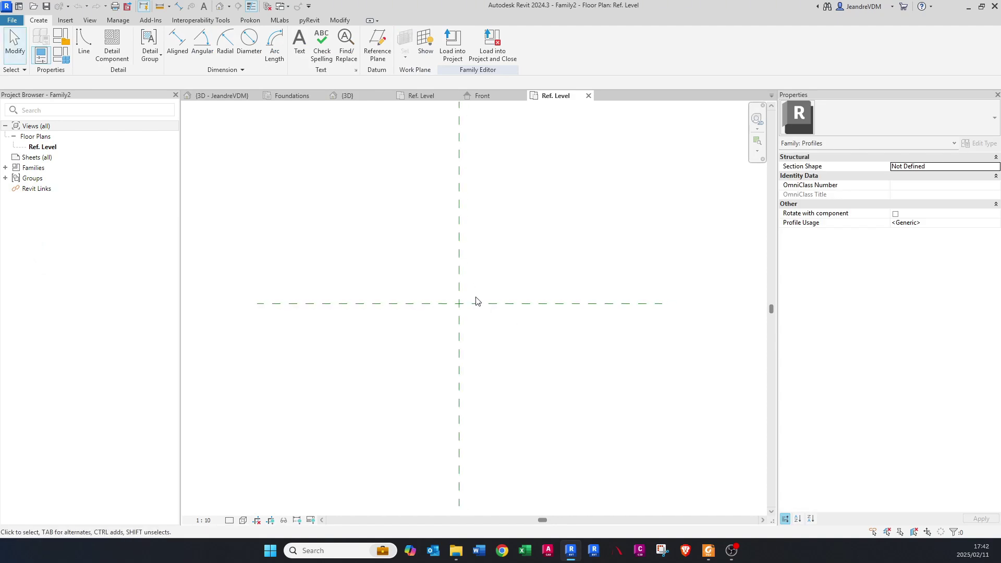
{"action": "scroll", "coordinate": [458, 329], "scroll_direction": "up", "scroll_amount": 2}
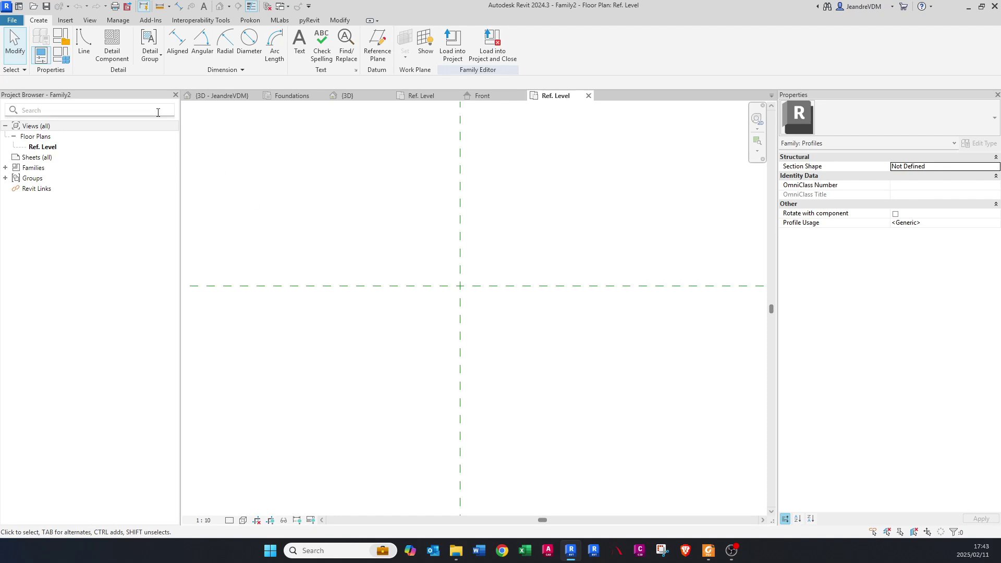
{"action": "left_click", "coordinate": [85, 51]}
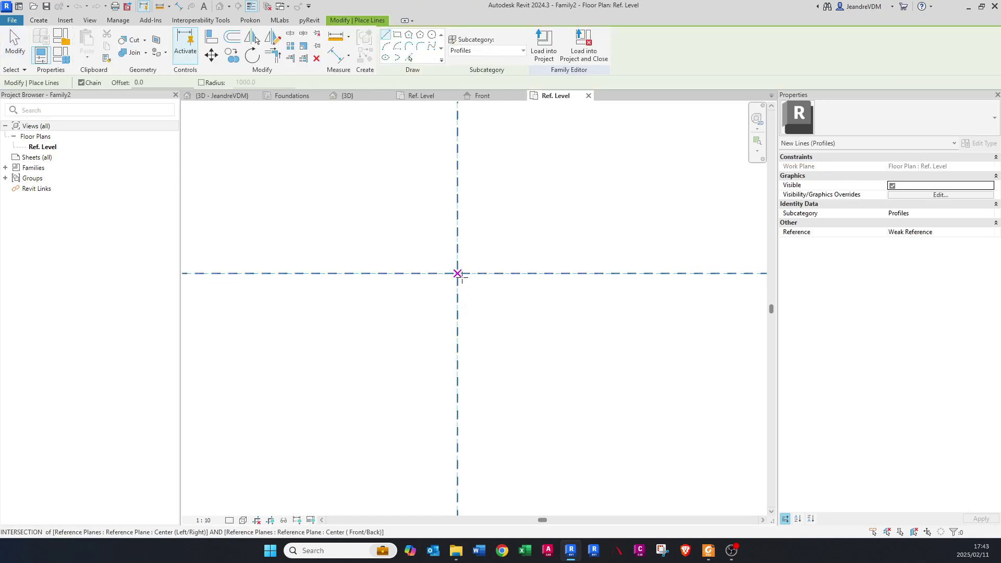
{"action": "left_click", "coordinate": [457, 272]}
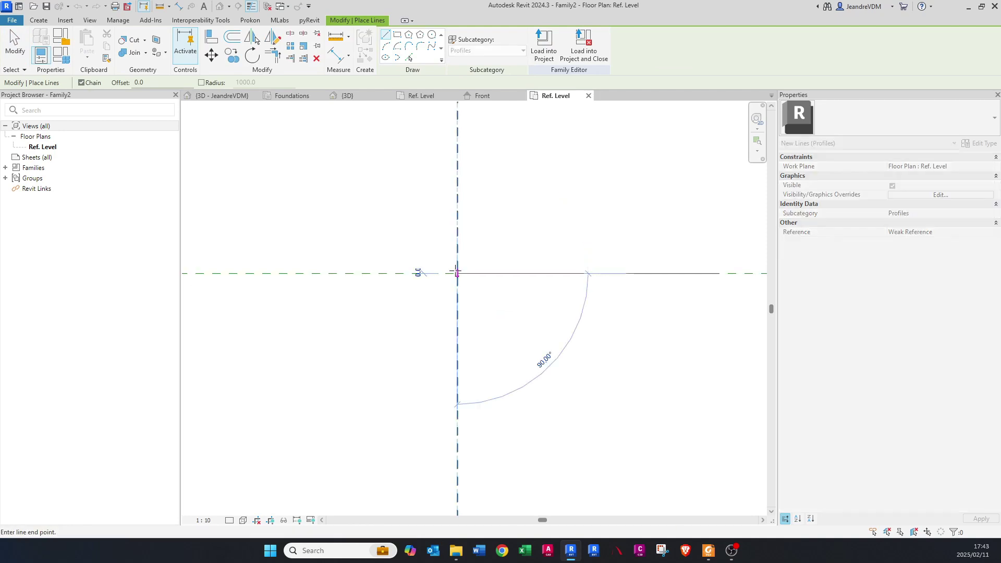
{"action": "left_click", "coordinate": [426, 272]}
{"action": "left_click", "coordinate": [457, 302]}
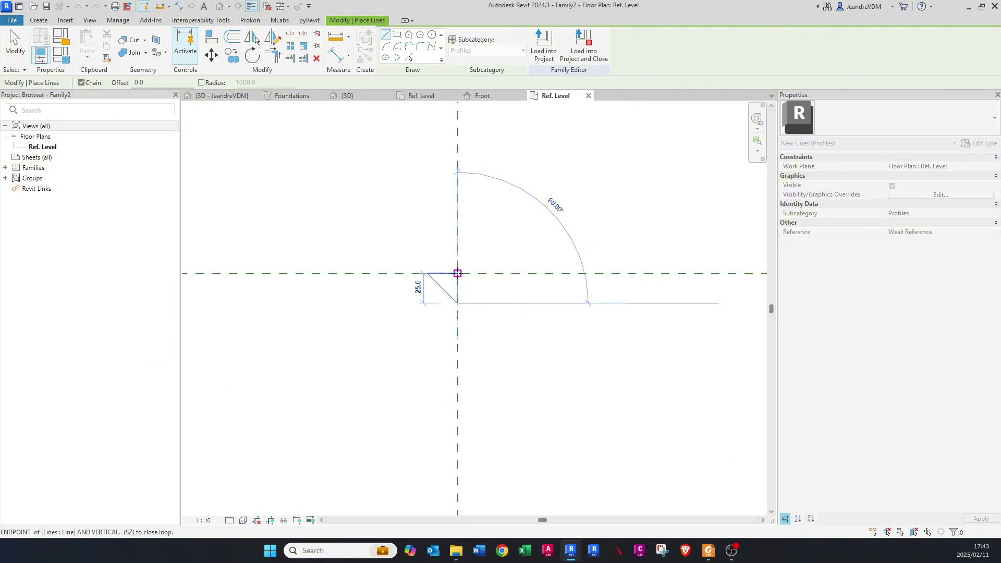
{"action": "left_click", "coordinate": [458, 273]}
{"action": "key", "text": "Escape"}
{"action": "key", "text": "Escape"}
{"action": "scroll", "coordinate": [438, 283], "scroll_direction": "up", "scroll_amount": 2}
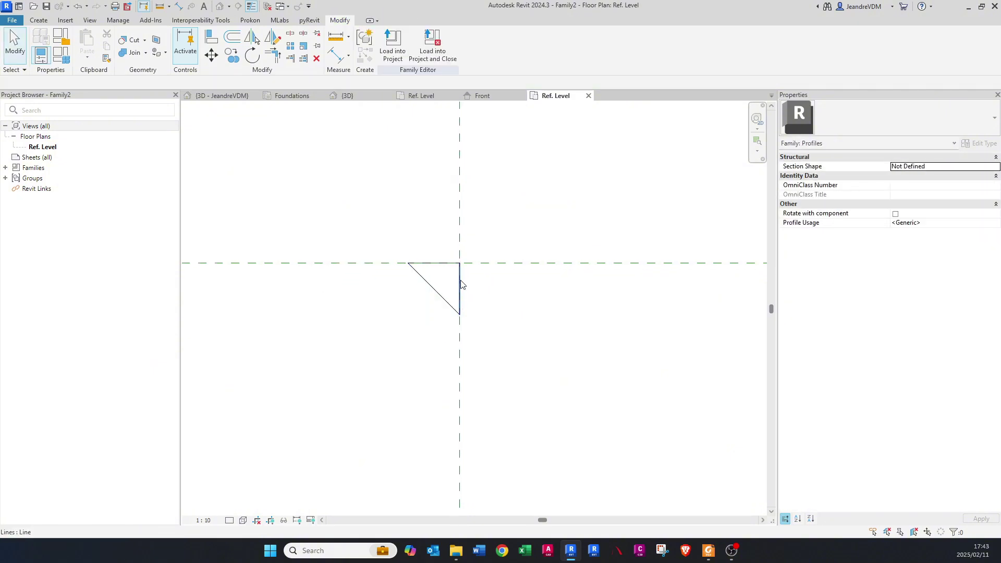
{"action": "scroll", "coordinate": [452, 279], "scroll_direction": "down", "scroll_amount": 2}
{"action": "left_click", "coordinate": [477, 275]}
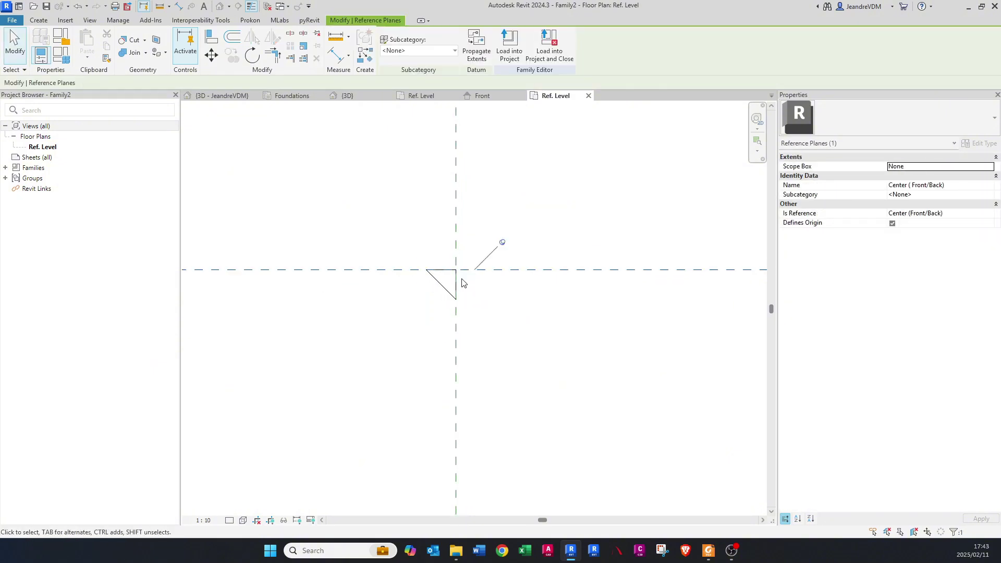
{"action": "scroll", "coordinate": [461, 281], "scroll_direction": "up", "scroll_amount": 1}
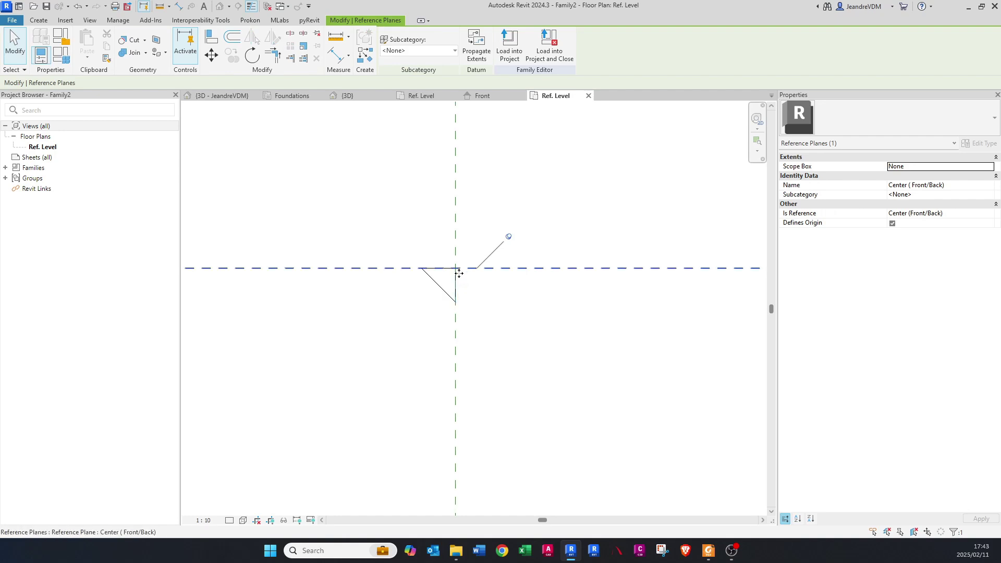
{"action": "scroll", "coordinate": [469, 285], "scroll_direction": "down", "scroll_amount": 1}
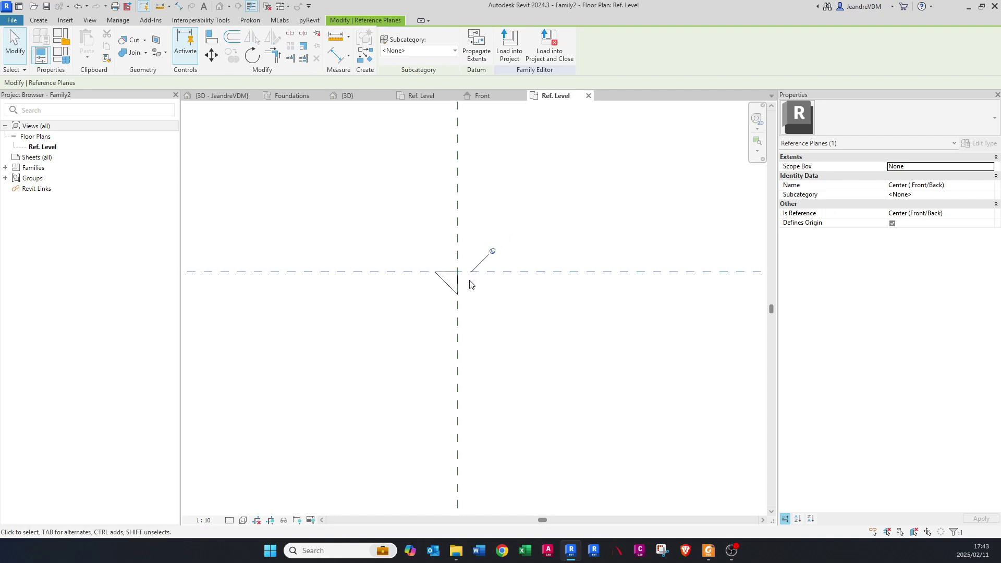
{"action": "key", "text": "Escape"}
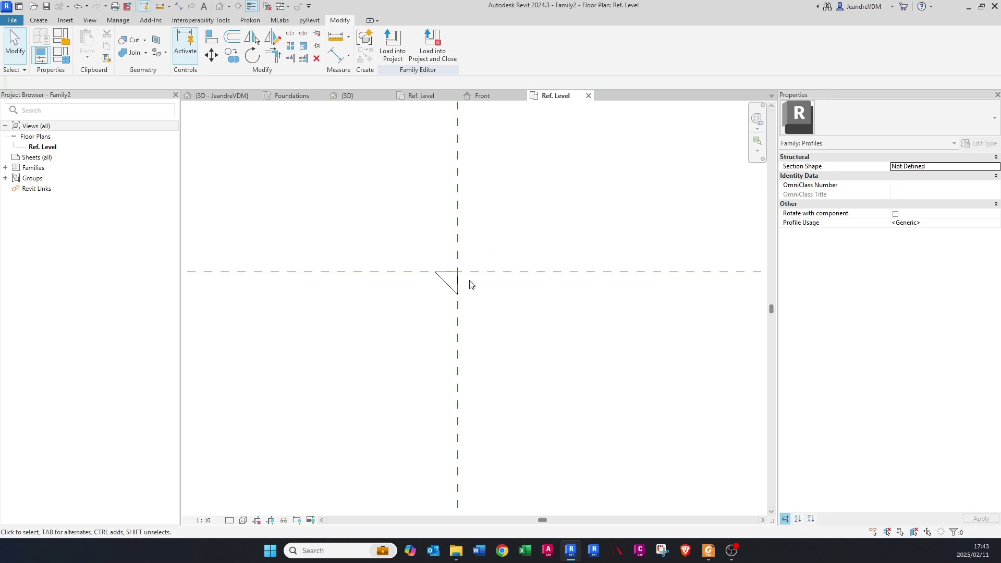
Step: Draw a horizontal reference plane through the triangle's lower corner and a vertical one through its left corner
{"action": "key", "text": "r"}
{"action": "key", "text": "p"}
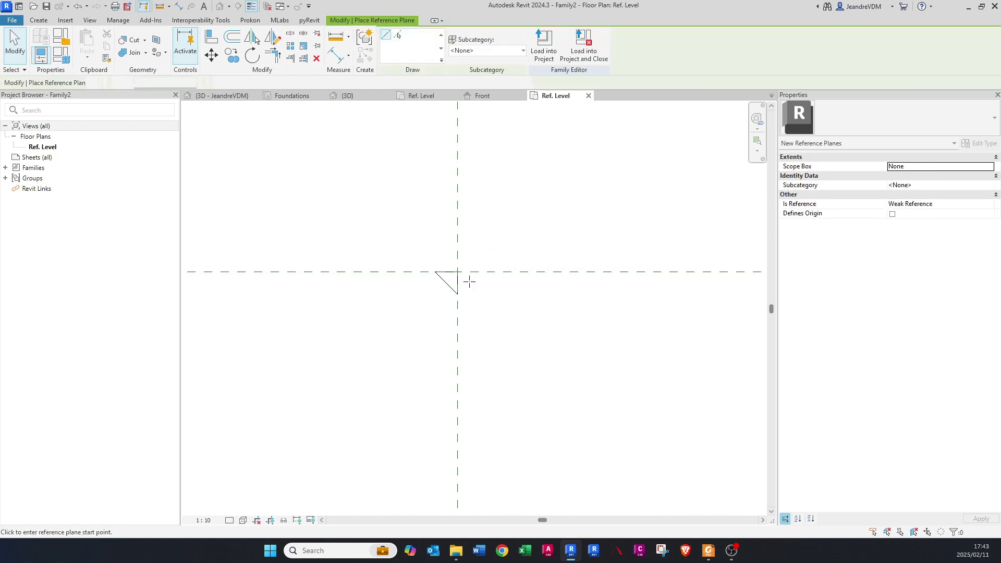
{"action": "left_click", "coordinate": [458, 294]}
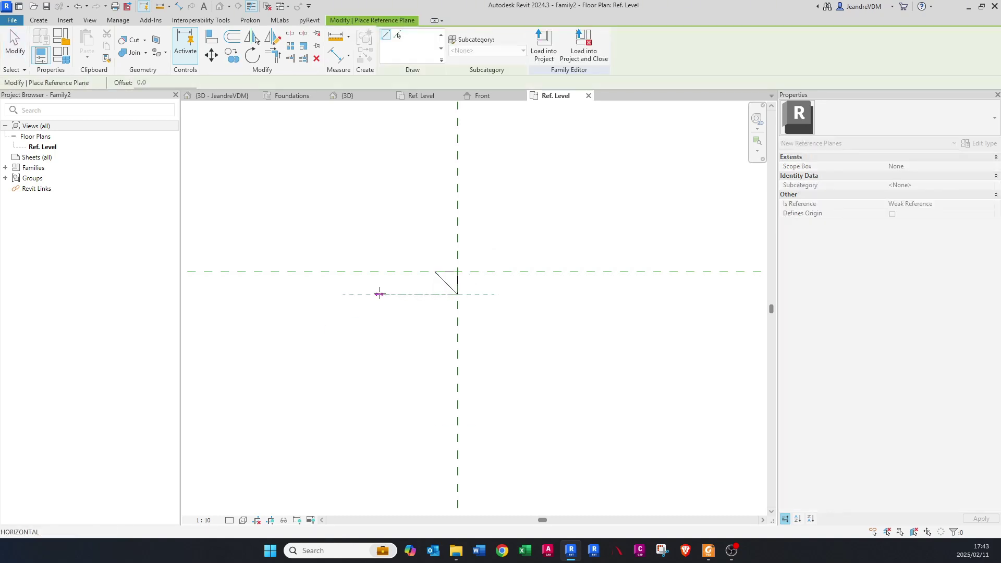
{"action": "left_click", "coordinate": [380, 294]}
{"action": "left_click", "coordinate": [435, 272]}
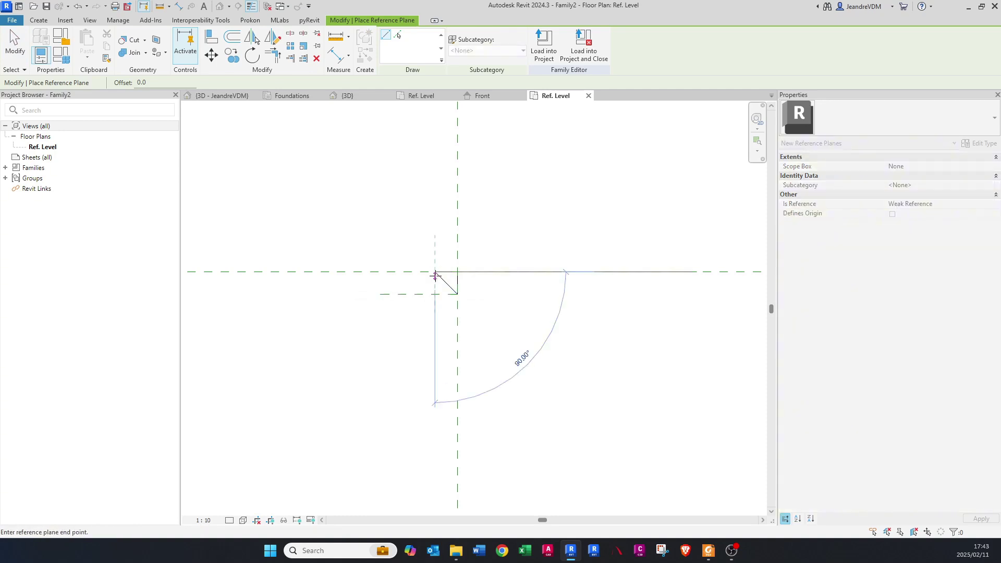
{"action": "left_click", "coordinate": [435, 335]}
{"action": "key", "text": "Escape"}
{"action": "key", "text": "Escape"}
Step: Extend the horizontal reference plane rightward past the triangle's lower corner and the vertical one upward past its left corner
{"action": "left_click", "coordinate": [458, 296]}
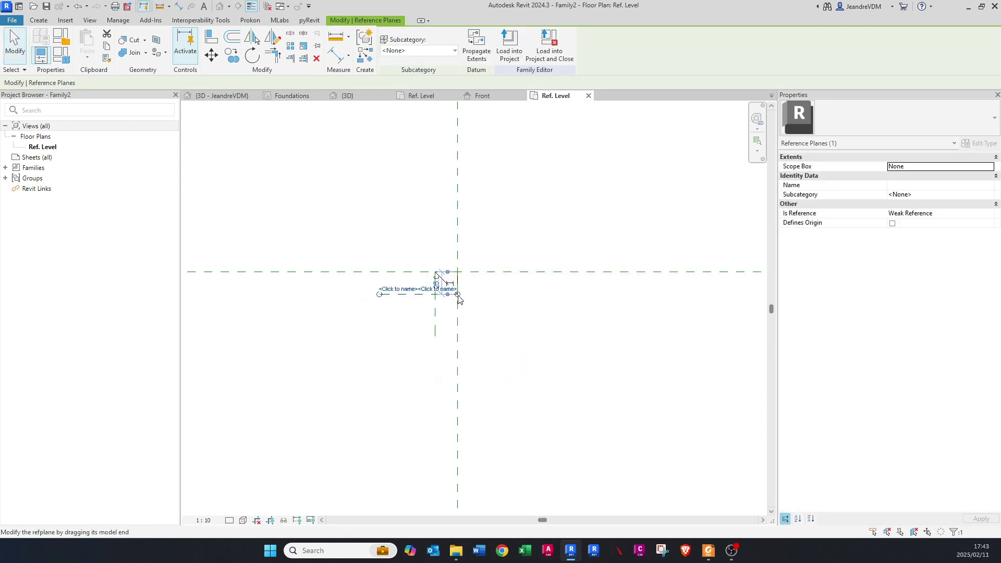
{"action": "key", "text": "Escape"}
{"action": "left_click", "coordinate": [435, 280]}
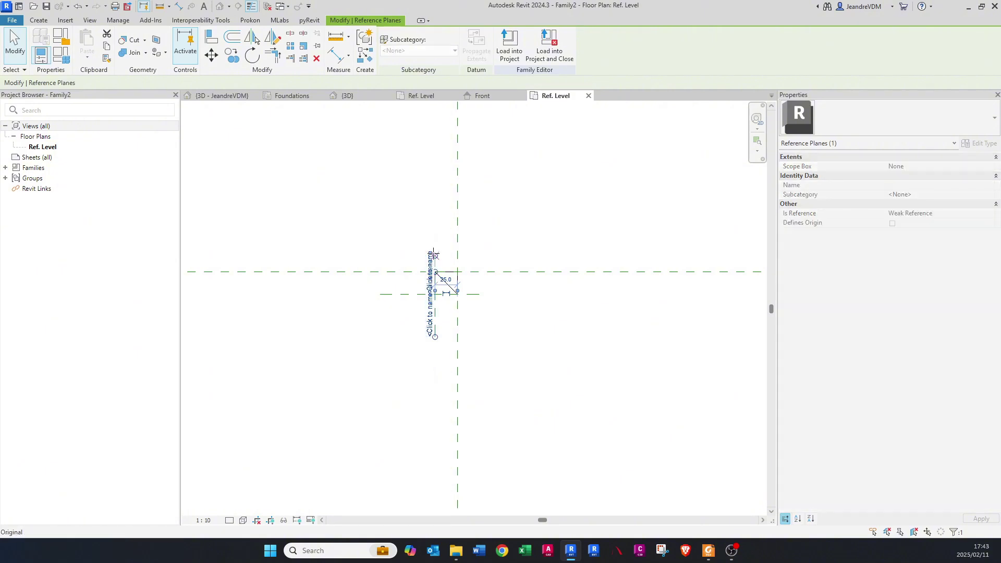
{"action": "key", "text": "Escape"}
{"action": "scroll", "coordinate": [435, 291], "scroll_direction": "up", "scroll_amount": 3}
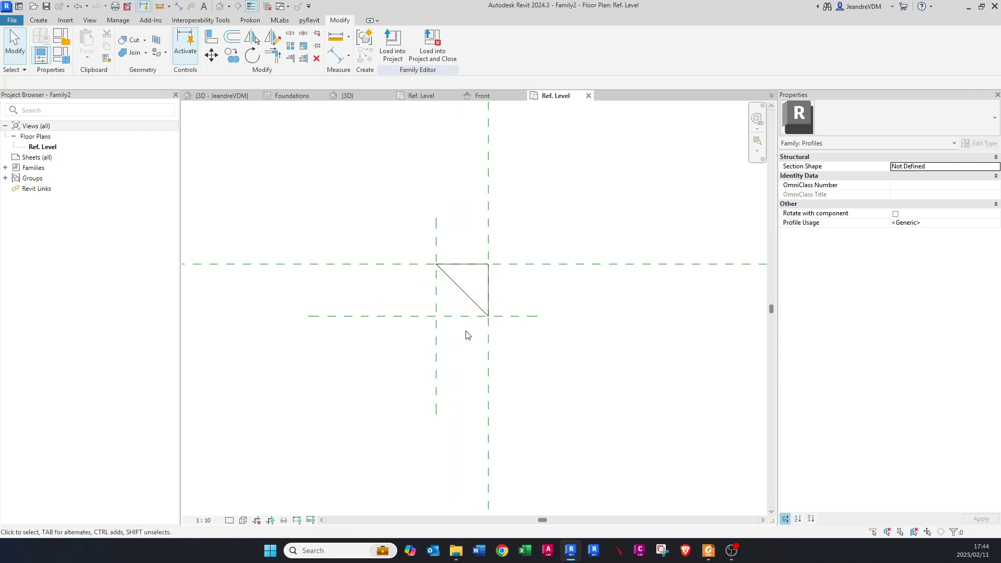
Step: Align the triangle's left corner to the new vertical reference plane and its lower corner to the new horizontal one, with Lock enabled
{"action": "key", "text": "a"}
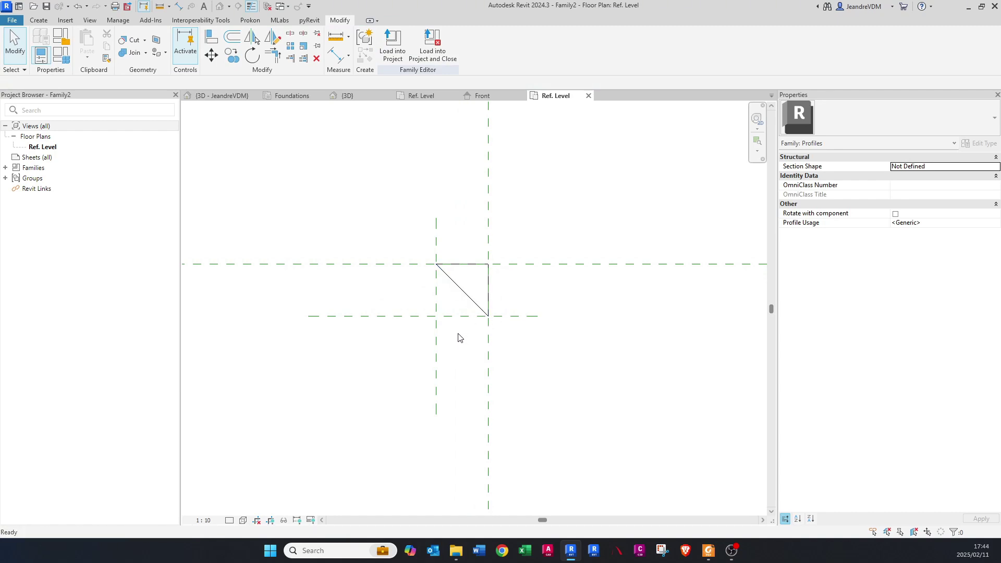
{"action": "key", "text": "l"}
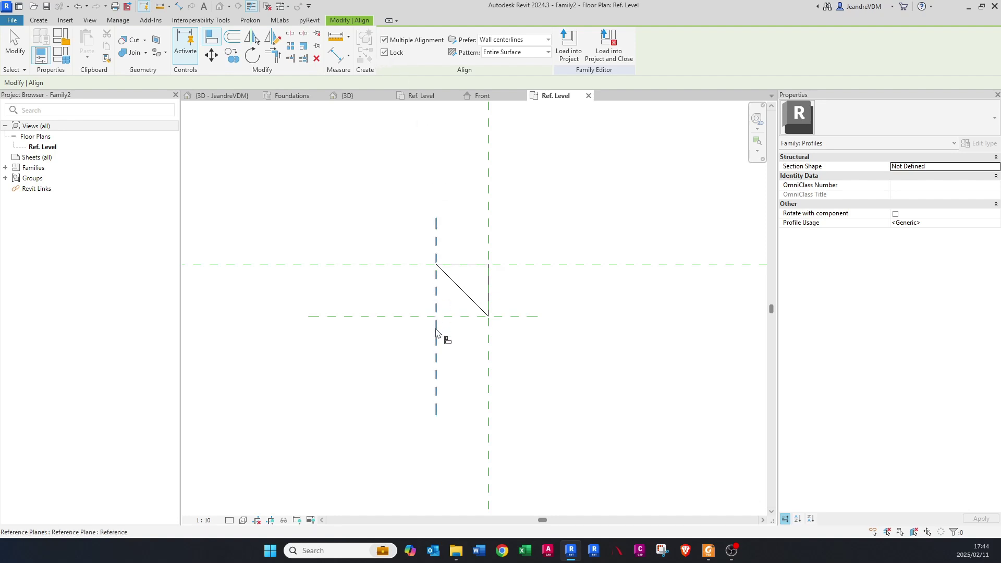
{"action": "left_click", "coordinate": [436, 330]}
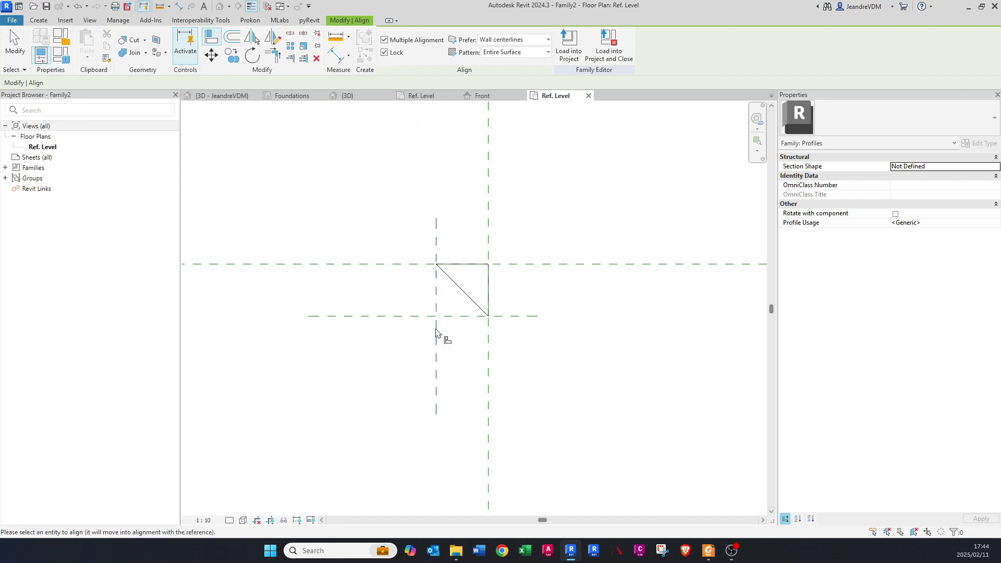
{"action": "left_click", "coordinate": [436, 264]}
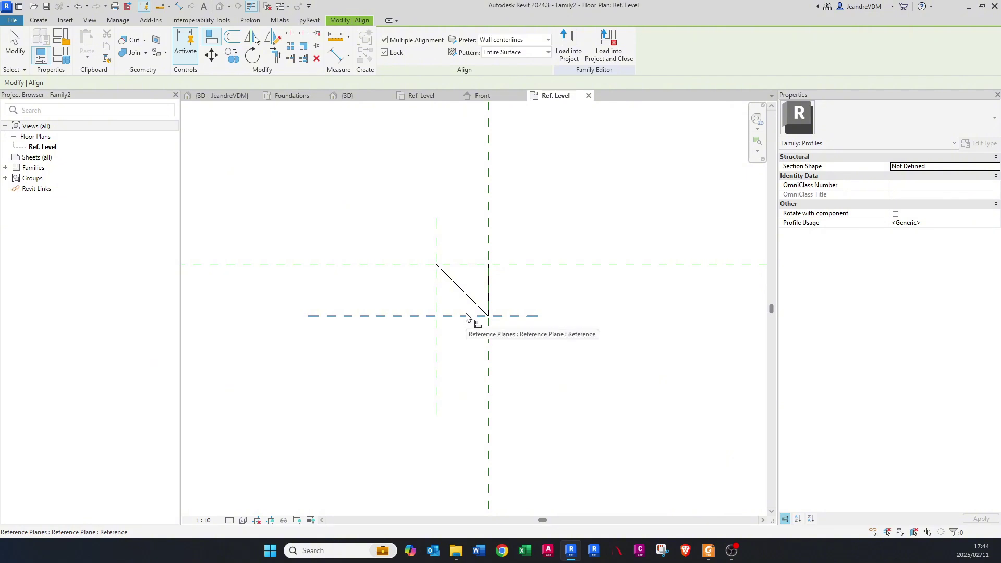
{"action": "left_click", "coordinate": [488, 316]}
{"action": "key", "text": "Escape"}
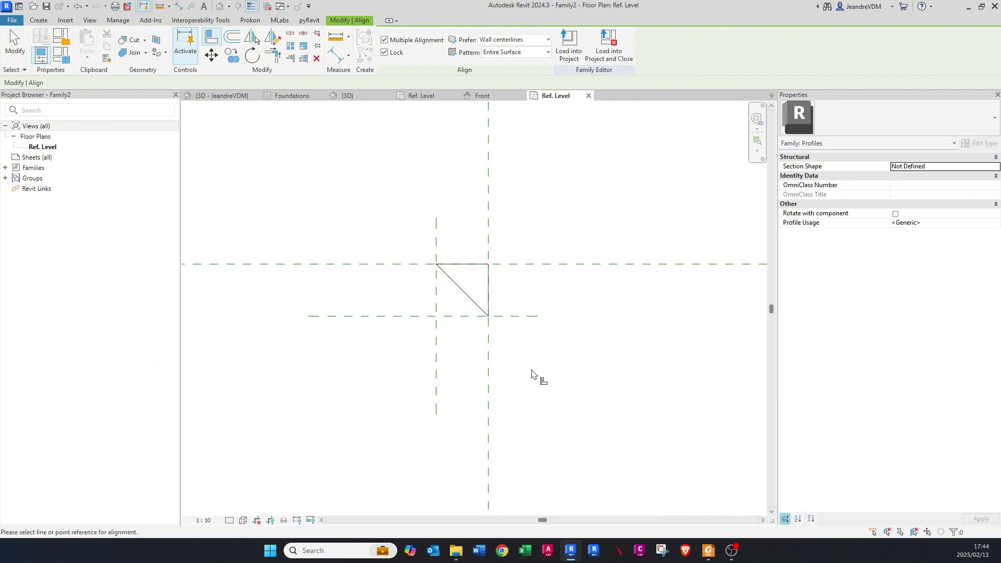
{"action": "scroll", "coordinate": [522, 370], "scroll_direction": "down", "scroll_amount": 2}
{"action": "key", "text": "Escape"}
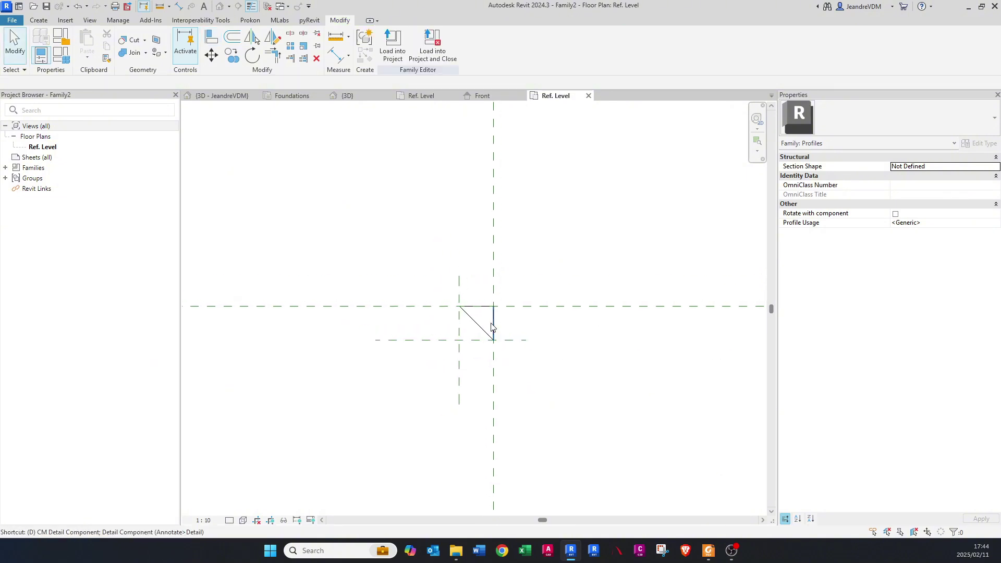
Step: Add aligned dimensions for the triangle's width above it and its height beside it, measured between the reference planes
{"action": "key", "text": "d"}
{"action": "key", "text": "i"}
{"action": "left_click", "coordinate": [493, 290]}
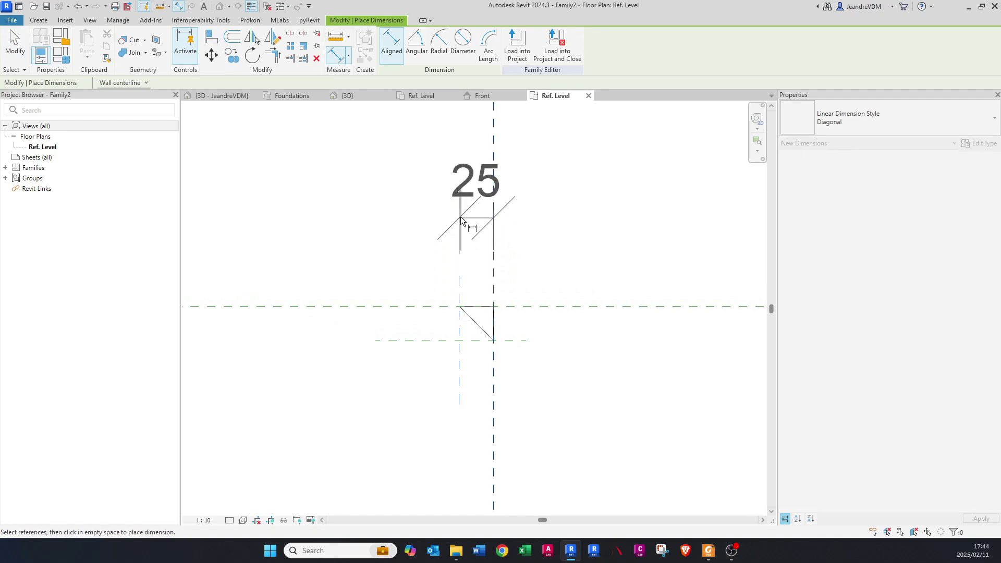
{"action": "left_click", "coordinate": [459, 206]}
{"action": "left_click", "coordinate": [441, 305]}
{"action": "left_click", "coordinate": [411, 340]}
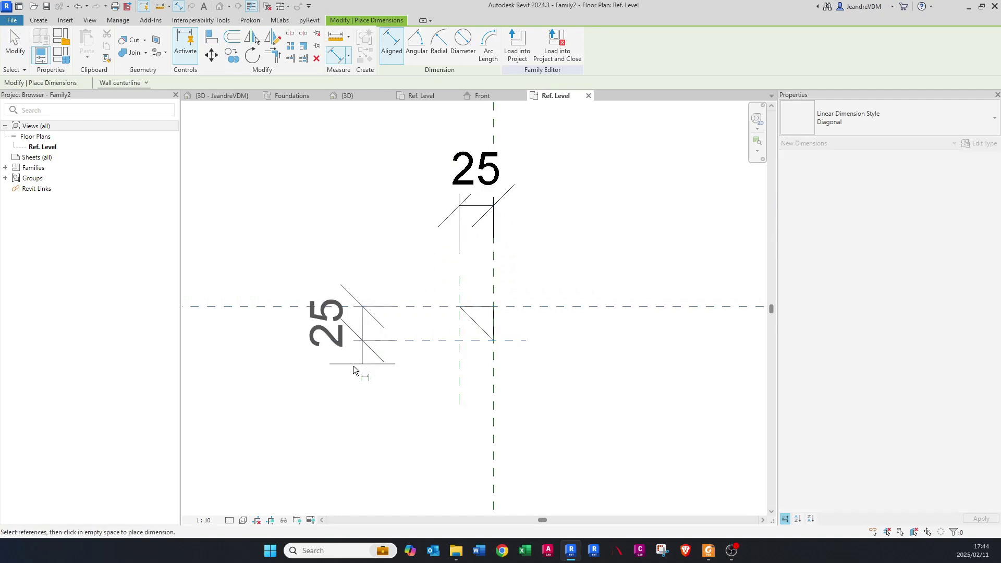
{"action": "left_click", "coordinate": [320, 372]}
{"action": "scroll", "coordinate": [380, 364], "scroll_direction": "down", "scroll_amount": 2}
{"action": "key", "text": "Escape"}
{"action": "key", "text": "Escape"}
Step: Label the triangle's width dimension with a new family type parameter named Chamfer, grouped under Dimensions
{"action": "scroll", "coordinate": [364, 346], "scroll_direction": "up", "scroll_amount": 2}
{"action": "left_click", "coordinate": [460, 230]}
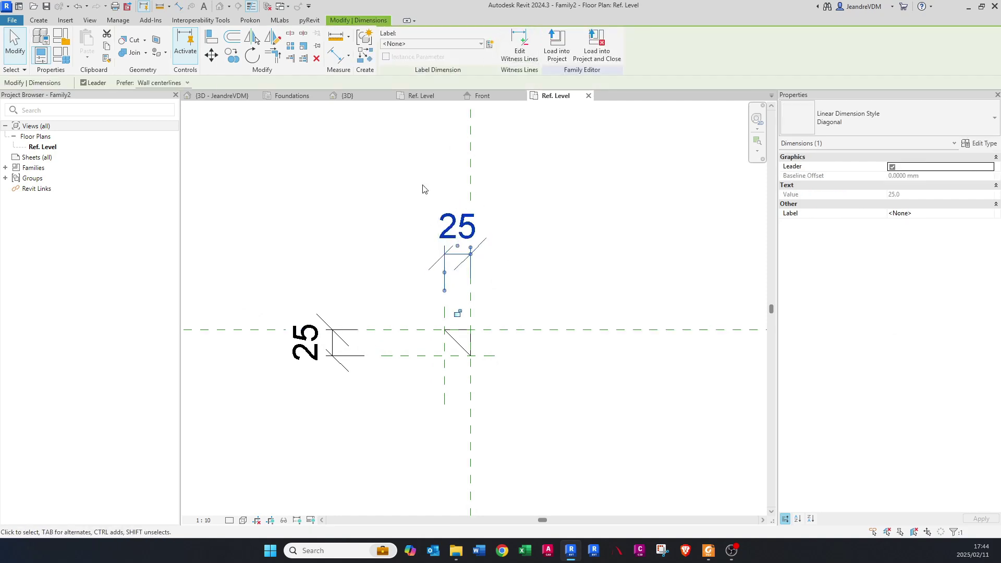
{"action": "left_click", "coordinate": [490, 45]}
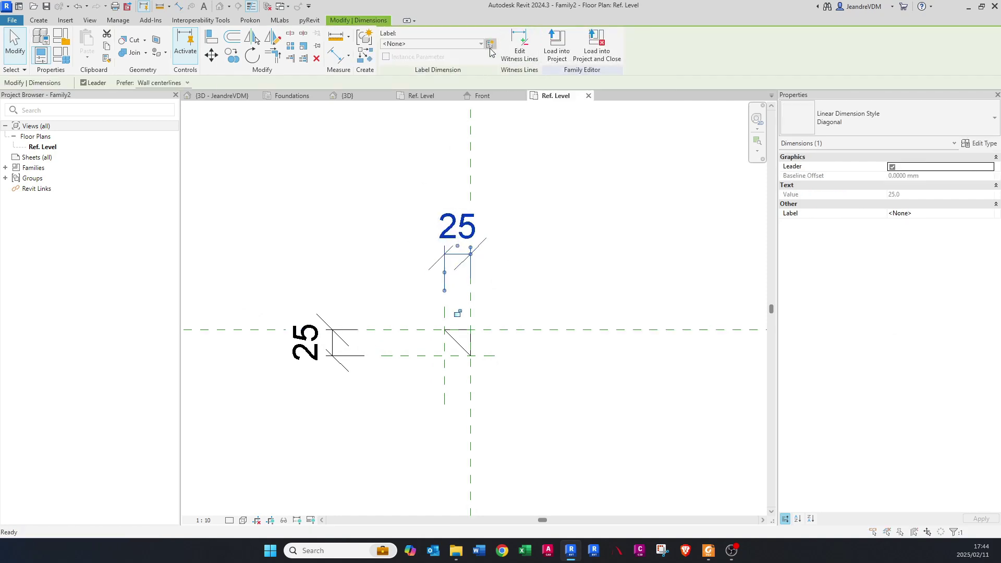
{"action": "type", "text": "Chamfer"}
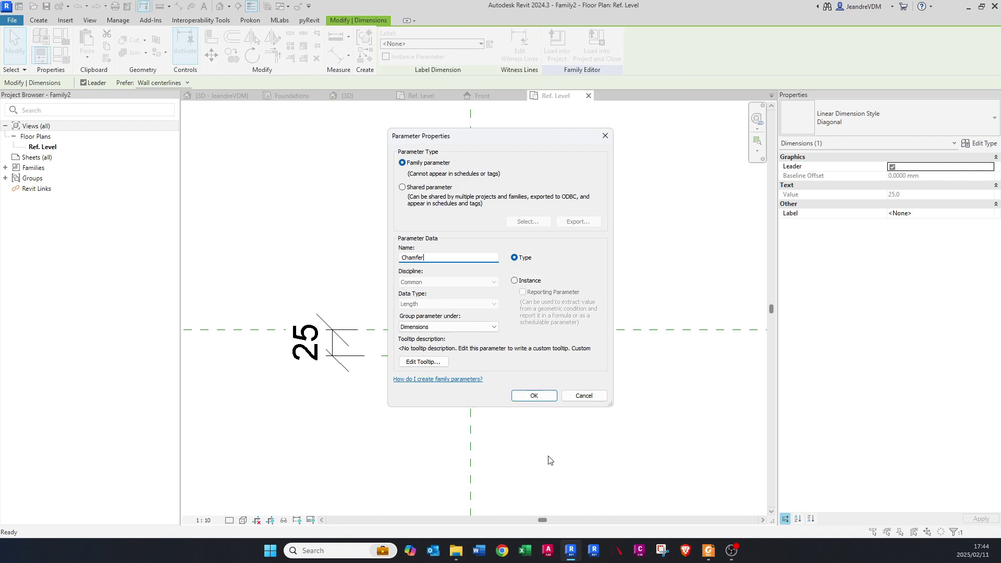
{"action": "left_click", "coordinate": [534, 395]}
{"action": "key", "text": "Escape"}
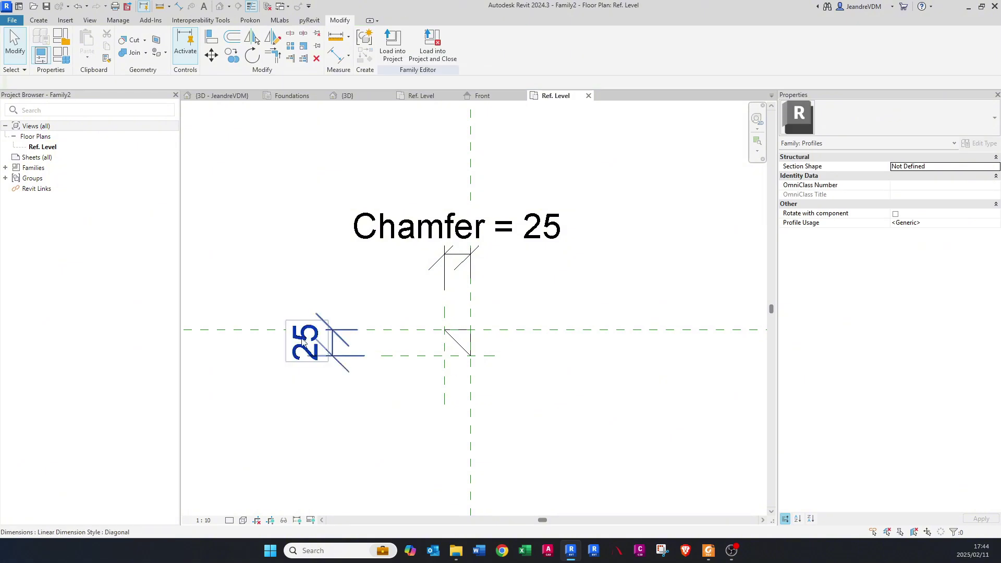
Step: Label the triangle's height dimension with the existing Chamfer parameter
{"action": "left_click", "coordinate": [294, 349]}
{"action": "left_click", "coordinate": [415, 44]}
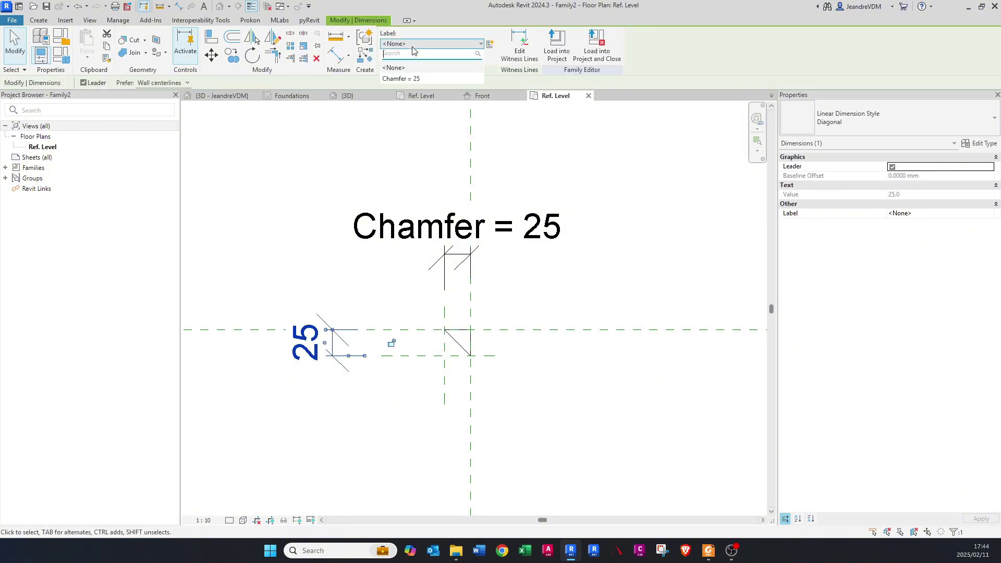
{"action": "left_click", "coordinate": [412, 79]}
{"action": "key", "text": "Escape"}
{"action": "scroll", "coordinate": [464, 384], "scroll_direction": "down", "scroll_amount": 2}
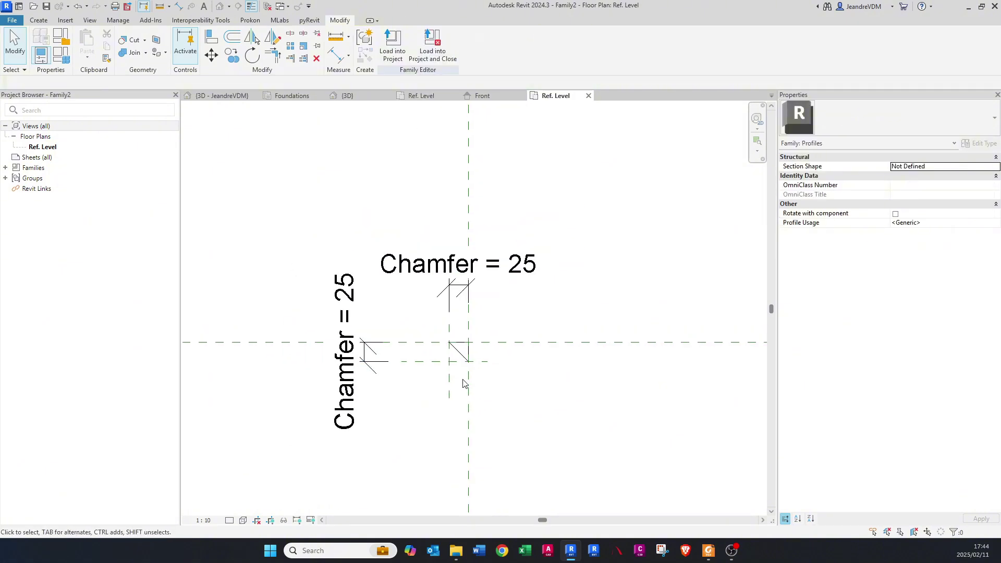
Step: Test the Chamfer parameter by setting the triangle's width dimension to 50 mm
{"action": "left_click", "coordinate": [467, 280]}
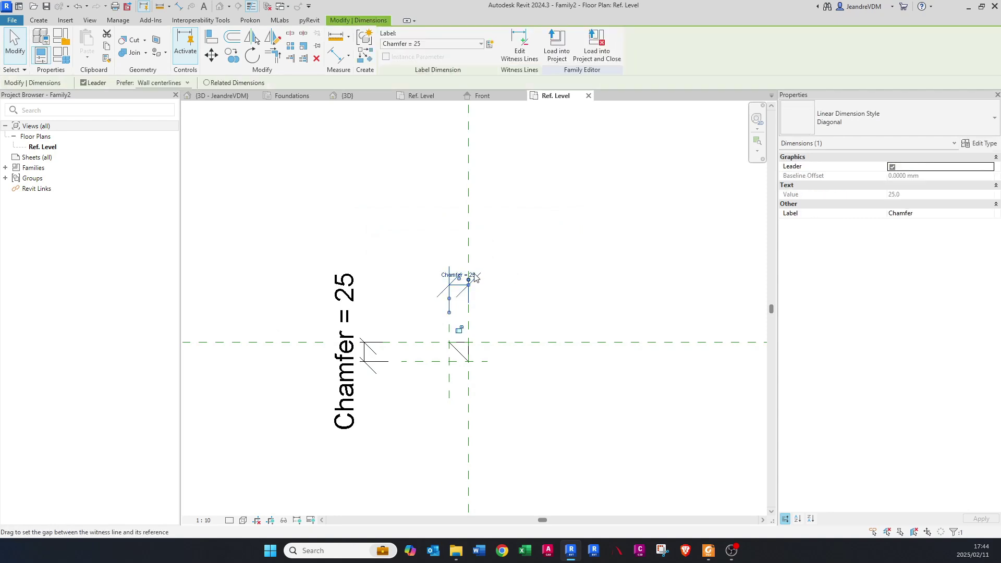
{"action": "scroll", "coordinate": [469, 281], "scroll_direction": "up", "scroll_amount": 2}
{"action": "left_click", "coordinate": [464, 278]}
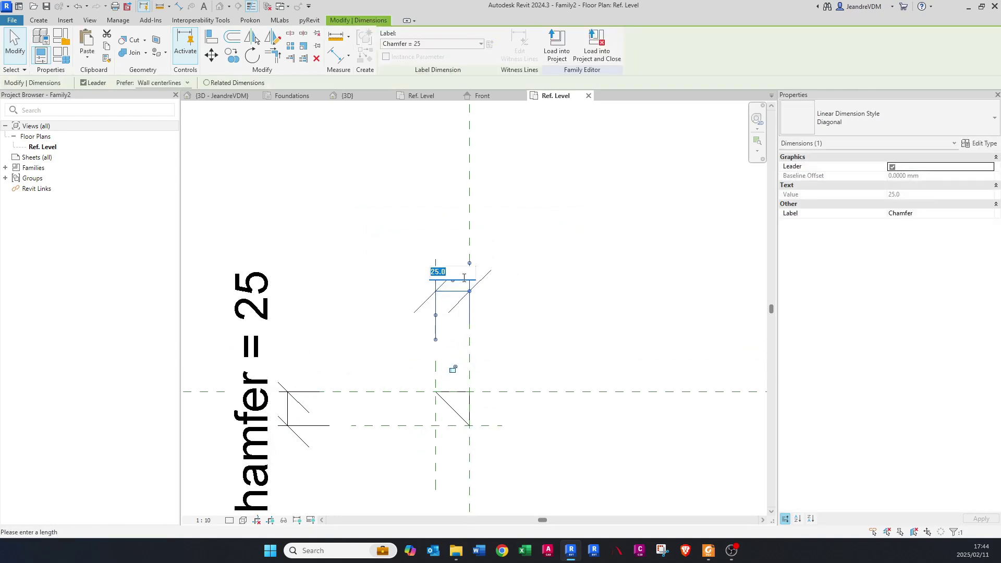
{"action": "type", "text": "50"}
{"action": "key", "text": "Return"}
{"action": "scroll", "coordinate": [463, 277], "scroll_direction": "down", "scroll_amount": 2}
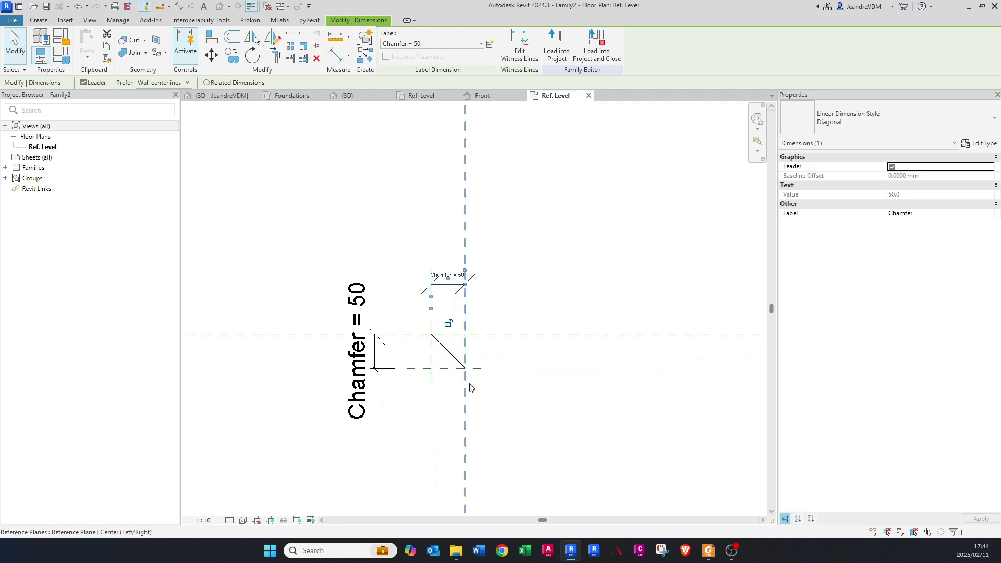
{"action": "left_click", "coordinate": [472, 357]}
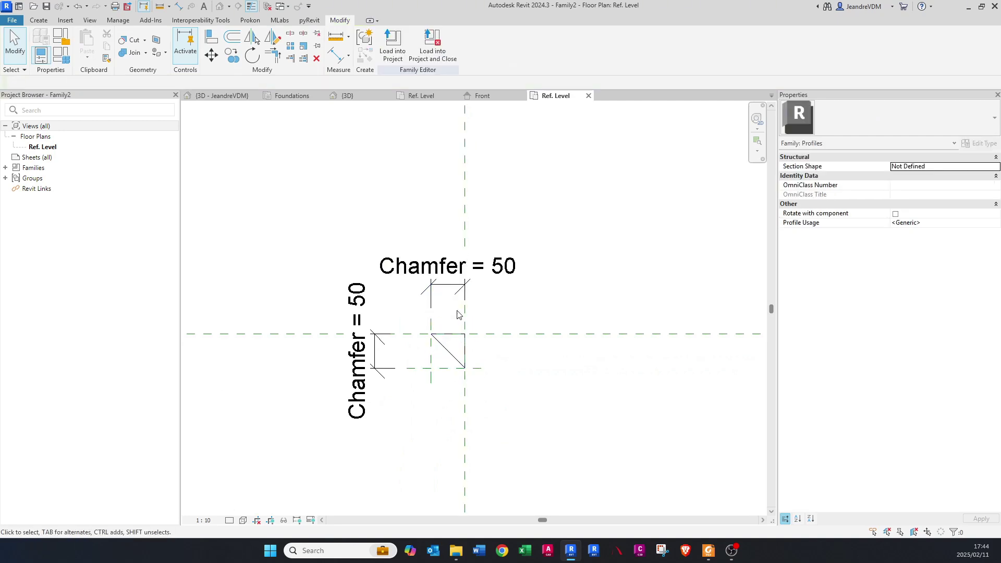
Step: Set the triangle's Chamfer width dimension to 25 mm
{"action": "left_click", "coordinate": [460, 275]}
{"action": "scroll", "coordinate": [459, 277], "scroll_direction": "up", "scroll_amount": 3}
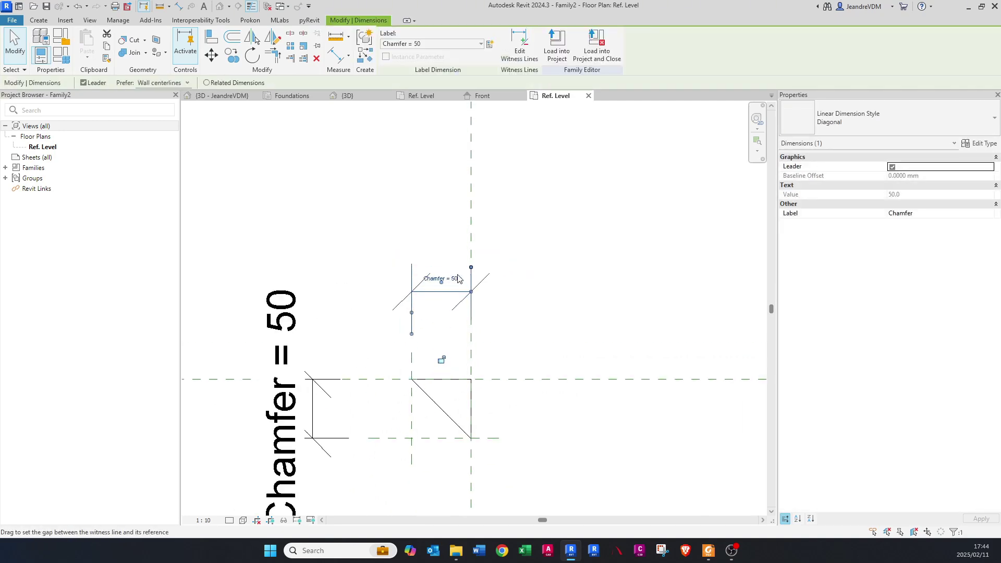
{"action": "left_click", "coordinate": [457, 280]}
{"action": "type", "text": "25"}
{"action": "key", "text": "Return"}
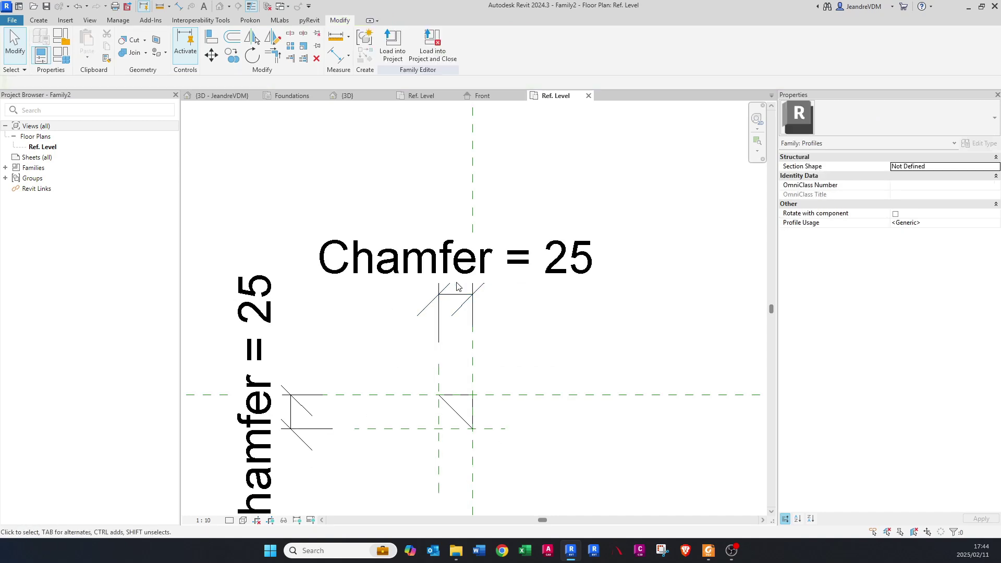
{"action": "scroll", "coordinate": [422, 312], "scroll_direction": "down", "scroll_amount": 2}
{"action": "middle_click_drag", "start_coordinate": [442, 334], "coordinate": [445, 312]}
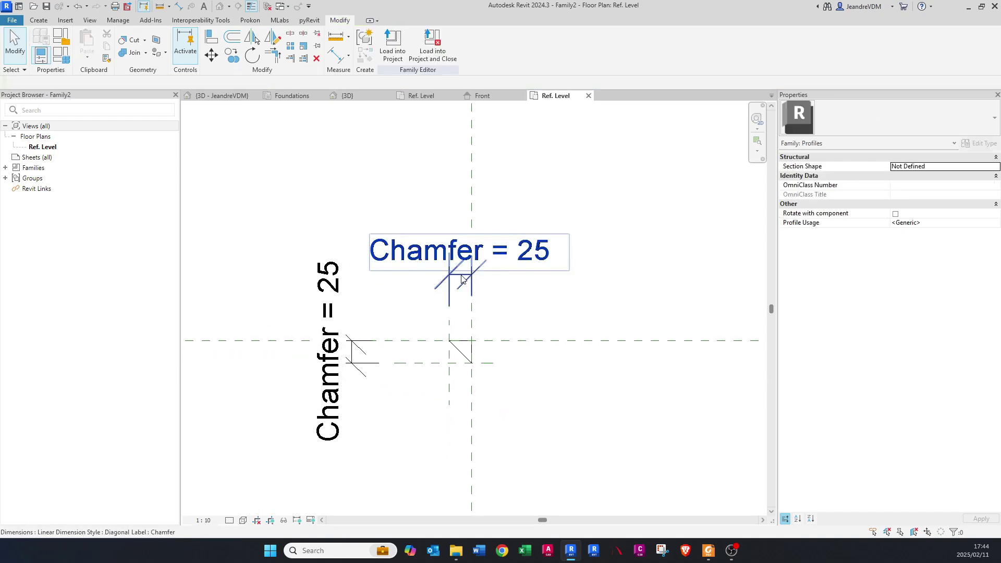
Step: Save the profile family as Chamfer Profile in the REVIT YOUTUBE folder
{"action": "left_click", "coordinate": [12, 21]}
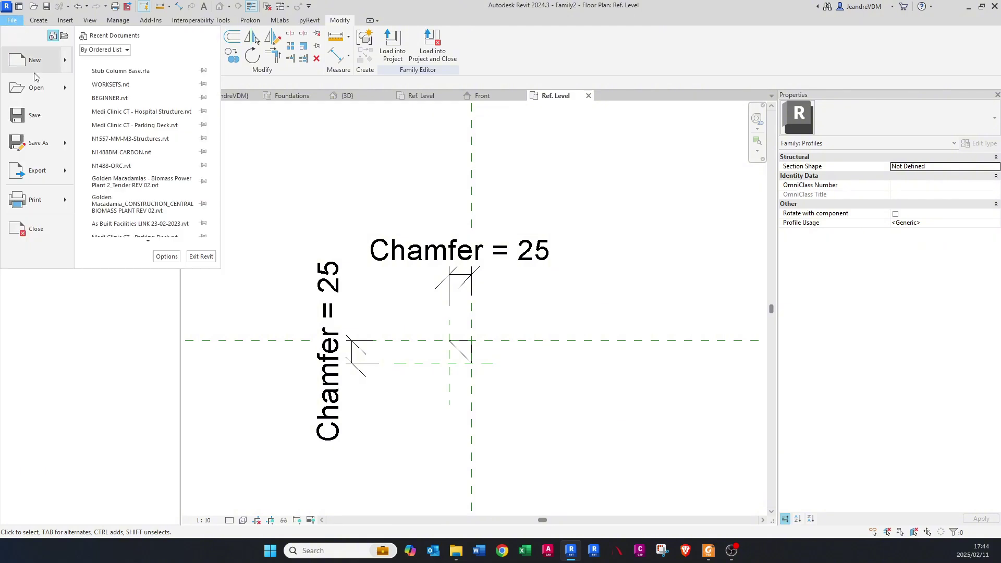
{"action": "mouse_move", "coordinate": [51, 149]}
{"action": "left_click", "coordinate": [134, 146]}
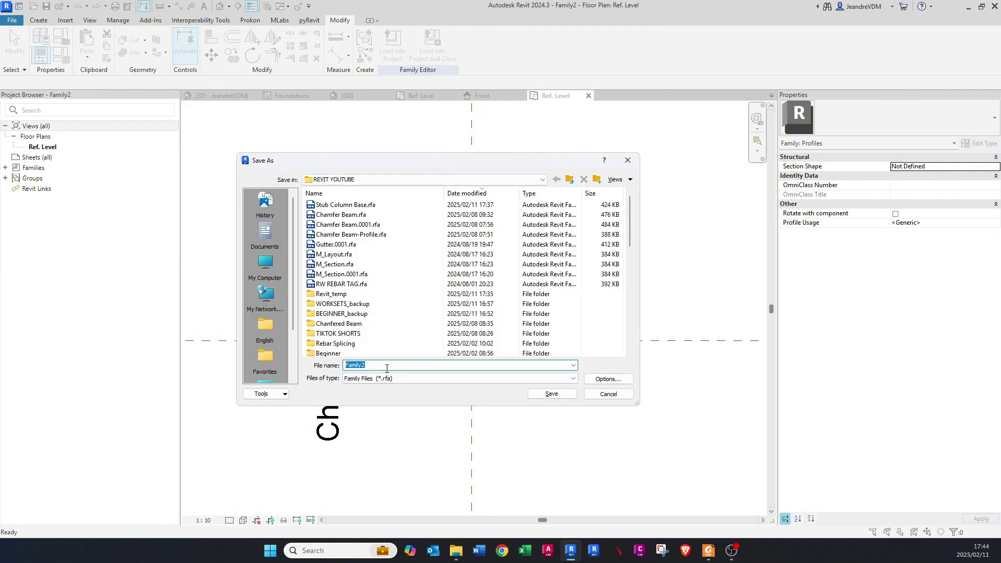
{"action": "type", "text": "Cham"}
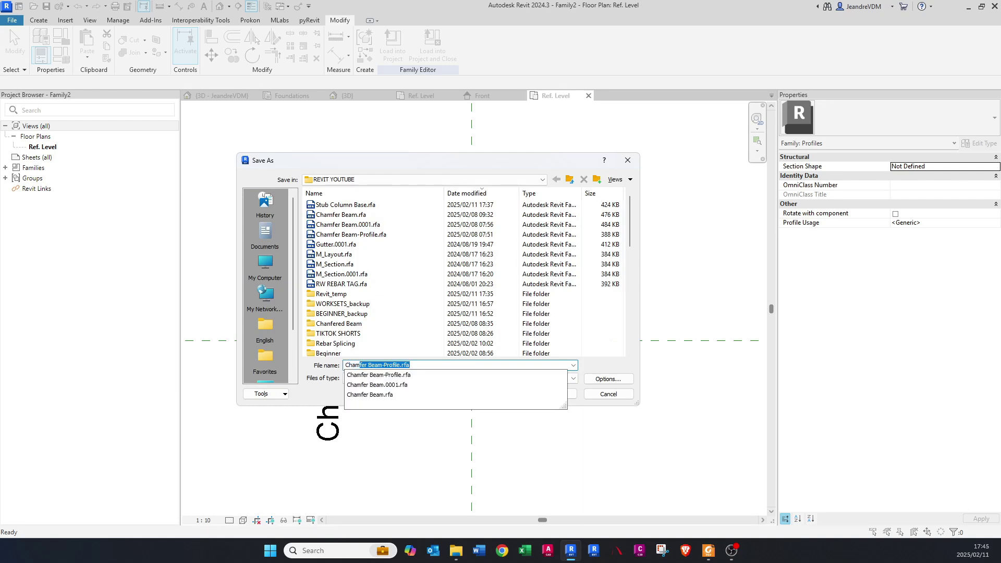
{"action": "type", "text": "fer Profile"}
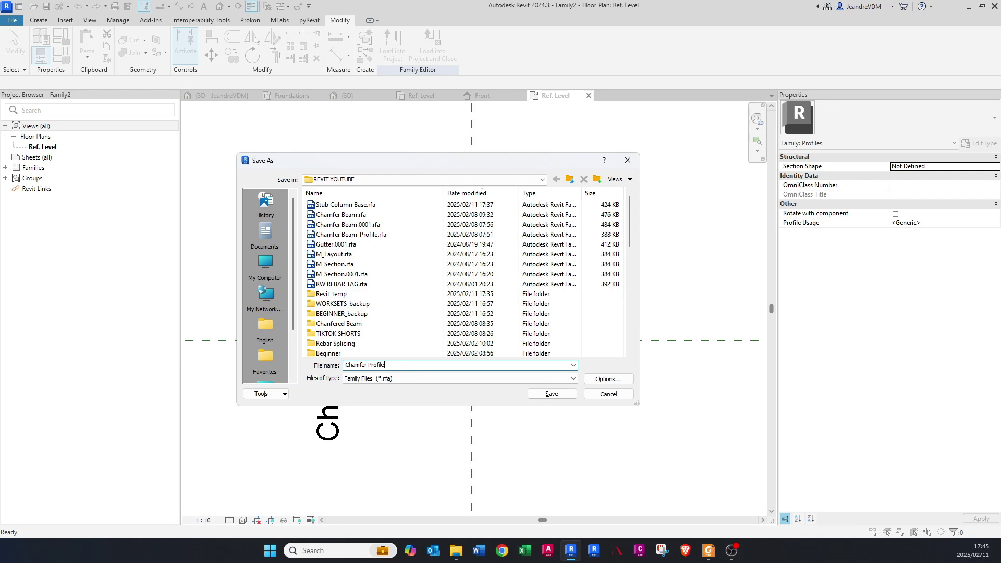
{"action": "left_click", "coordinate": [551, 394]}
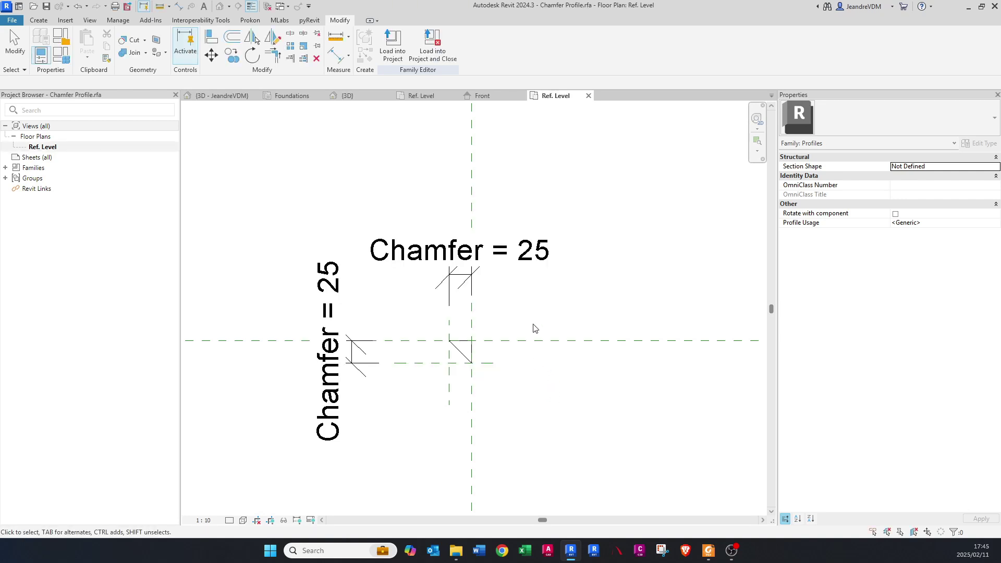
Step: Load the chamfer profile into Stub Column Base.rfa only and expand its entry under the profile families there
{"action": "left_click", "coordinate": [399, 52]}
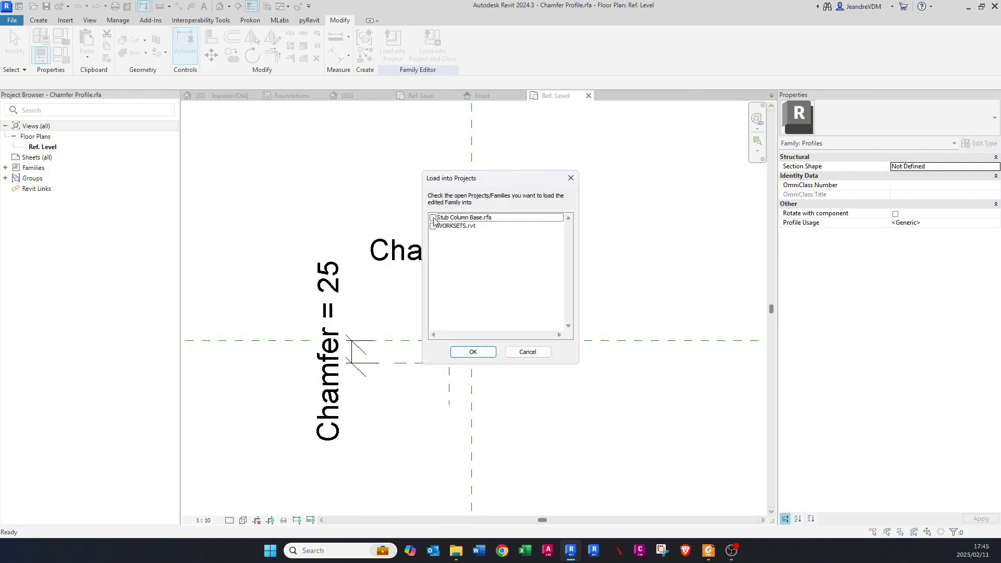
{"action": "left_click", "coordinate": [433, 218]}
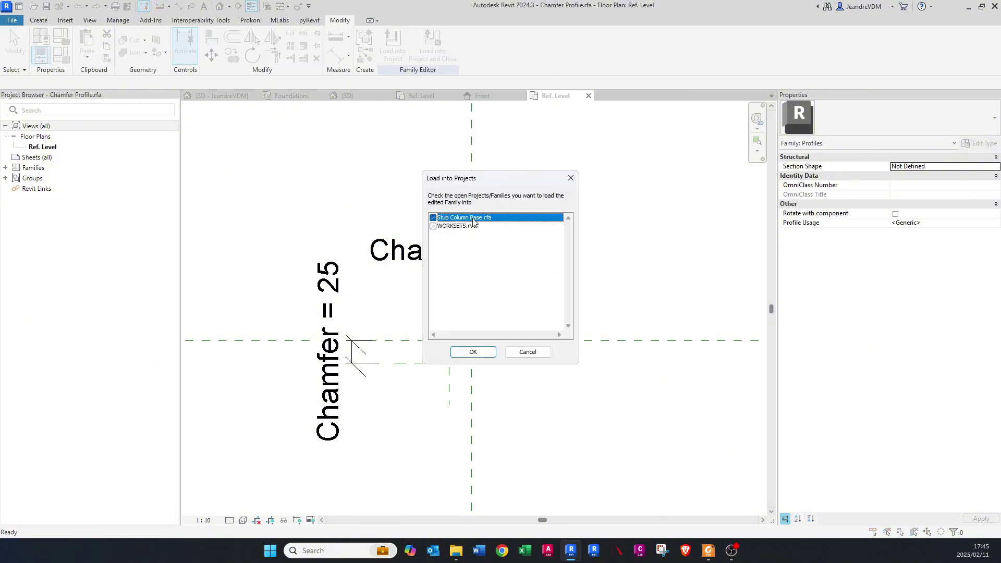
{"action": "left_click", "coordinate": [473, 352]}
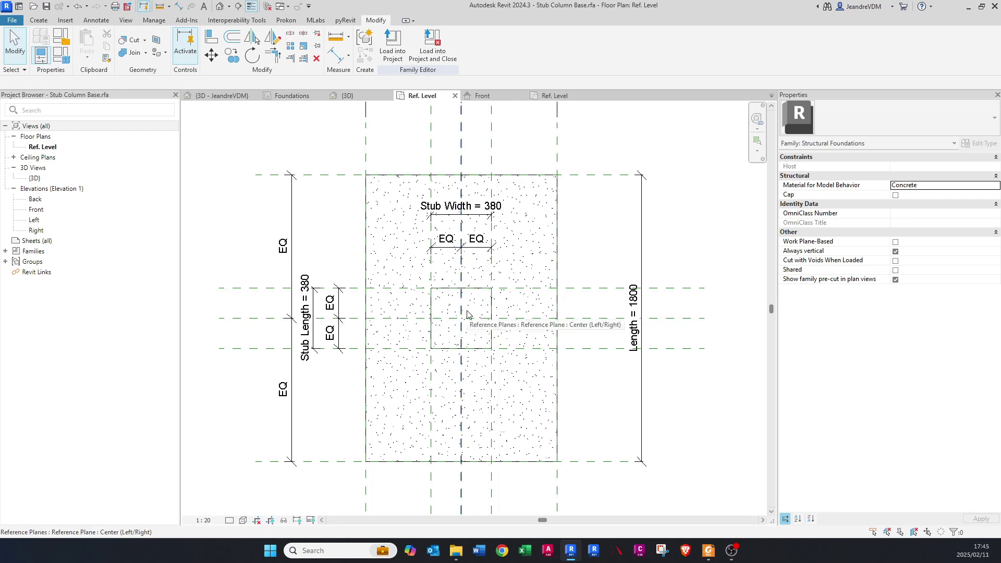
{"action": "left_click", "coordinate": [5, 251]}
{"action": "left_click", "coordinate": [14, 282]}
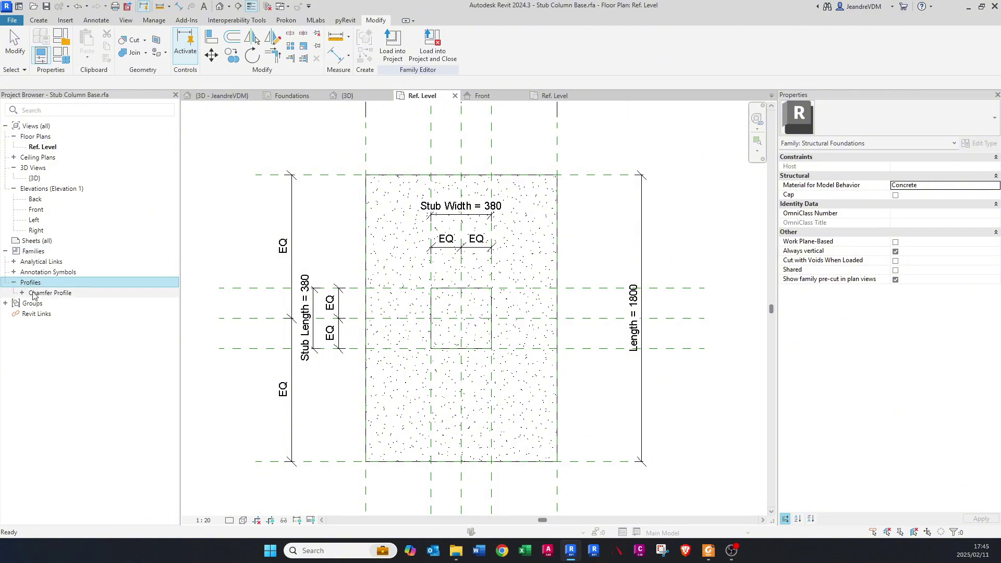
{"action": "left_click", "coordinate": [22, 293]}
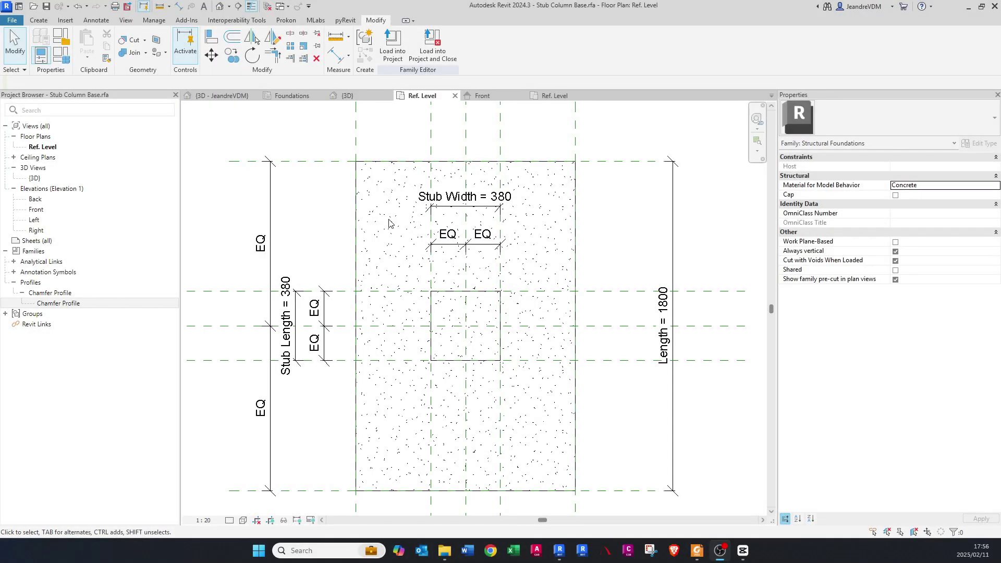
Step: Open the foundation family's 3D view with the whole stub column in sight
{"action": "scroll", "coordinate": [391, 225], "scroll_direction": "up", "scroll_amount": 2}
{"action": "scroll", "coordinate": [396, 254], "scroll_direction": "down", "scroll_amount": 2}
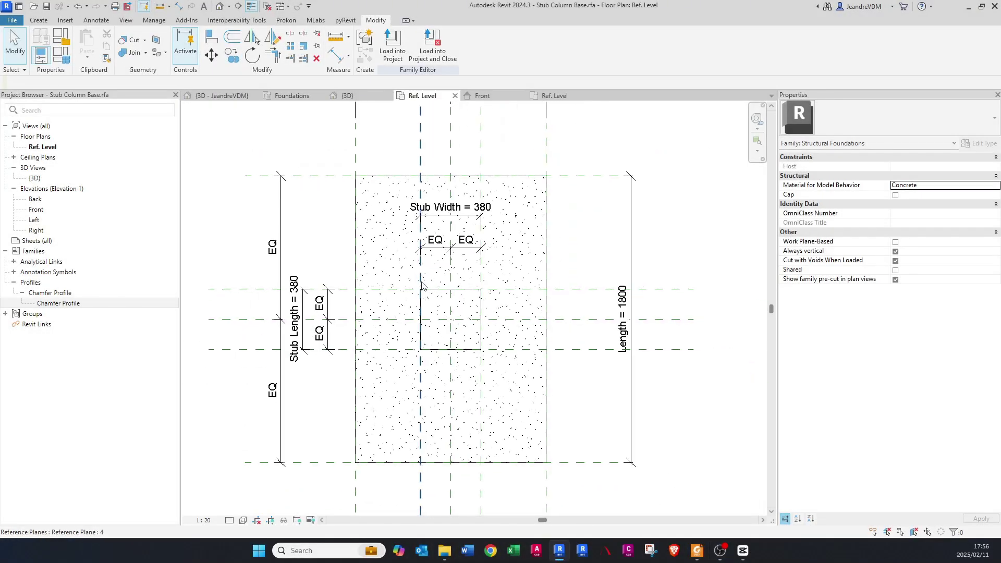
{"action": "middle_click_drag", "start_coordinate": [415, 293], "coordinate": [415, 293]}
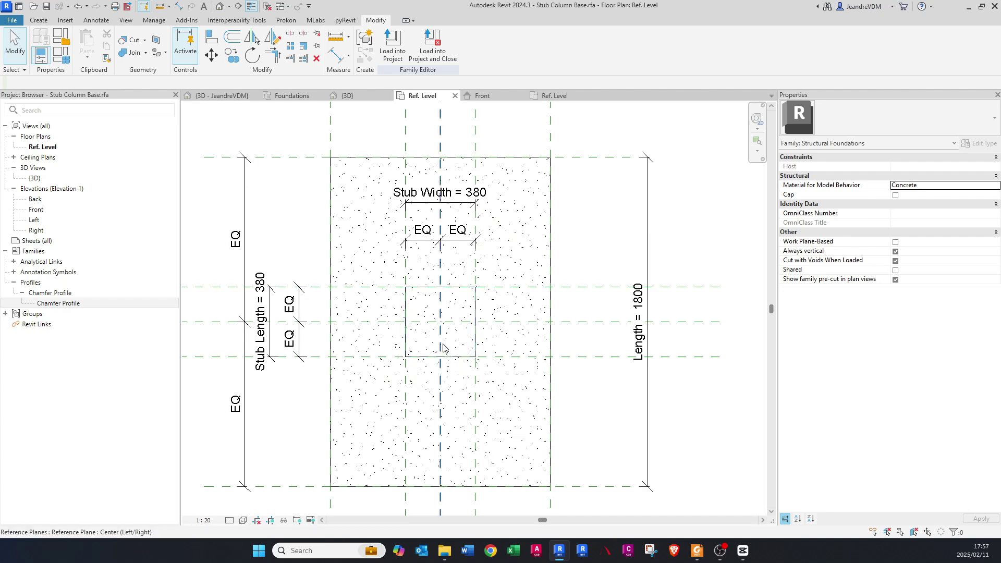
{"action": "left_click", "coordinate": [365, 96]}
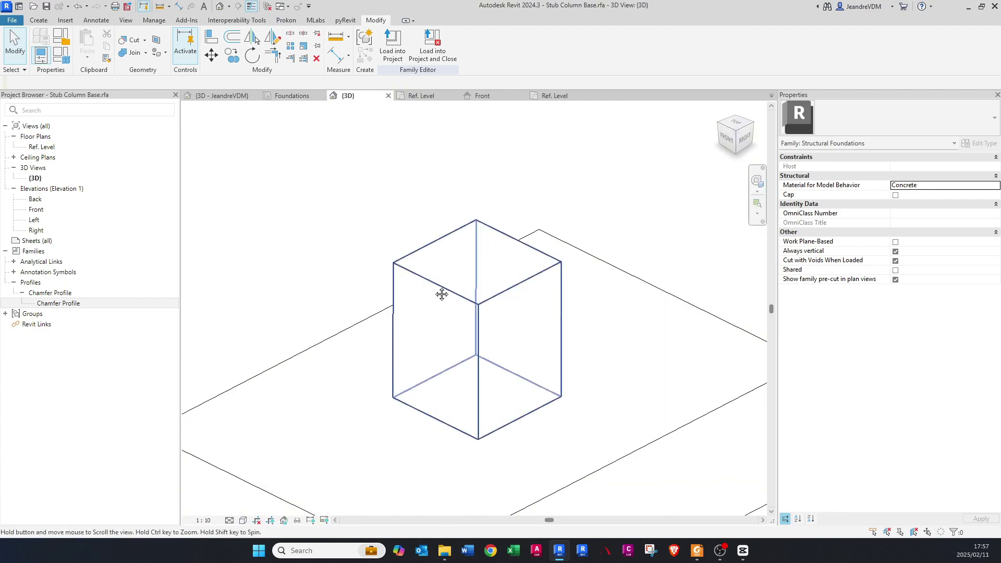
{"action": "scroll", "coordinate": [440, 291], "scroll_direction": "down", "scroll_amount": 2}
{"action": "middle_click_drag", "start_coordinate": [397, 268], "coordinate": [440, 342], "text": "shift"}
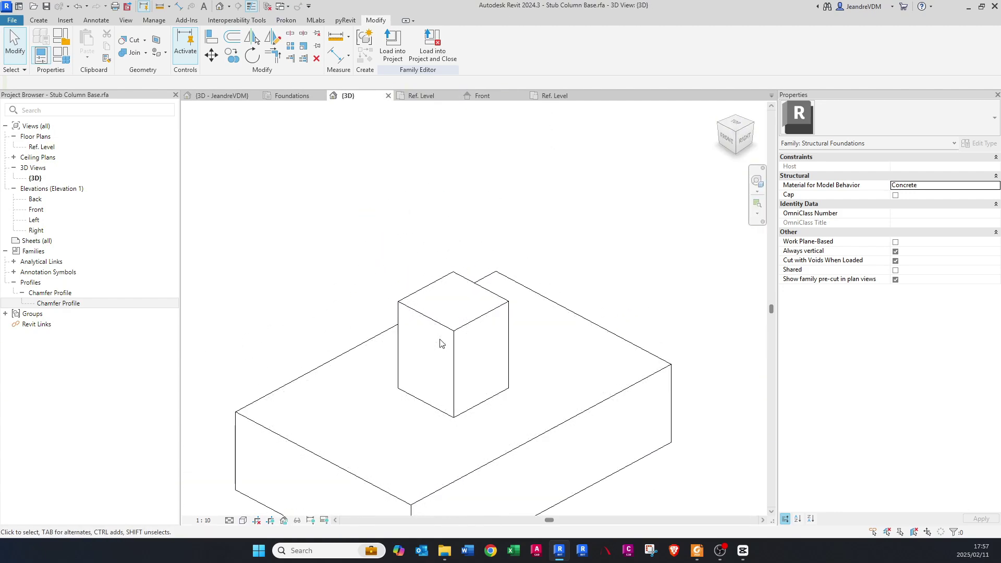
{"action": "scroll", "coordinate": [449, 345], "scroll_direction": "up", "scroll_amount": 2}
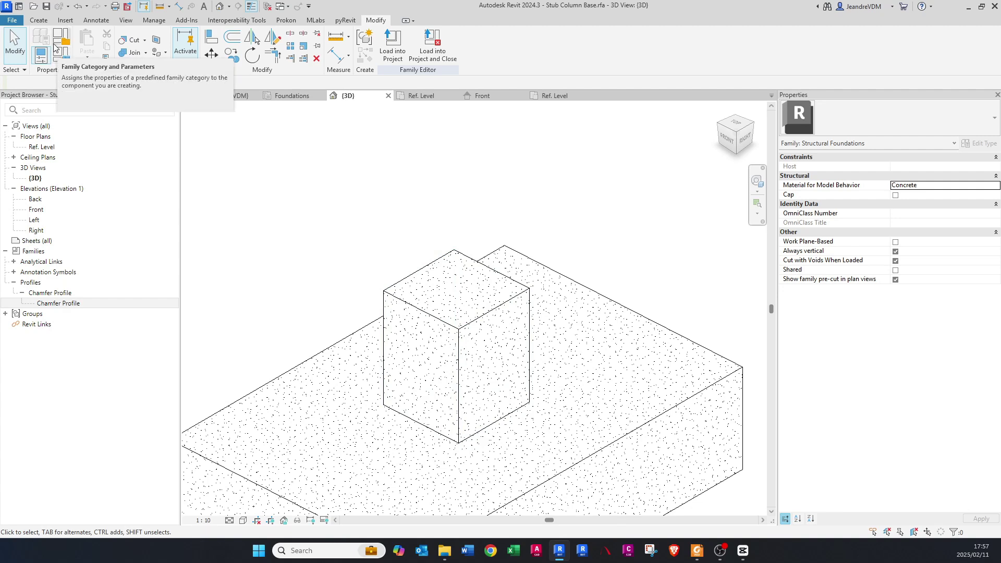
Step: Start a void sweep and pick the stub column's rear-right top edge as part of its path
{"action": "left_click", "coordinate": [41, 23]}
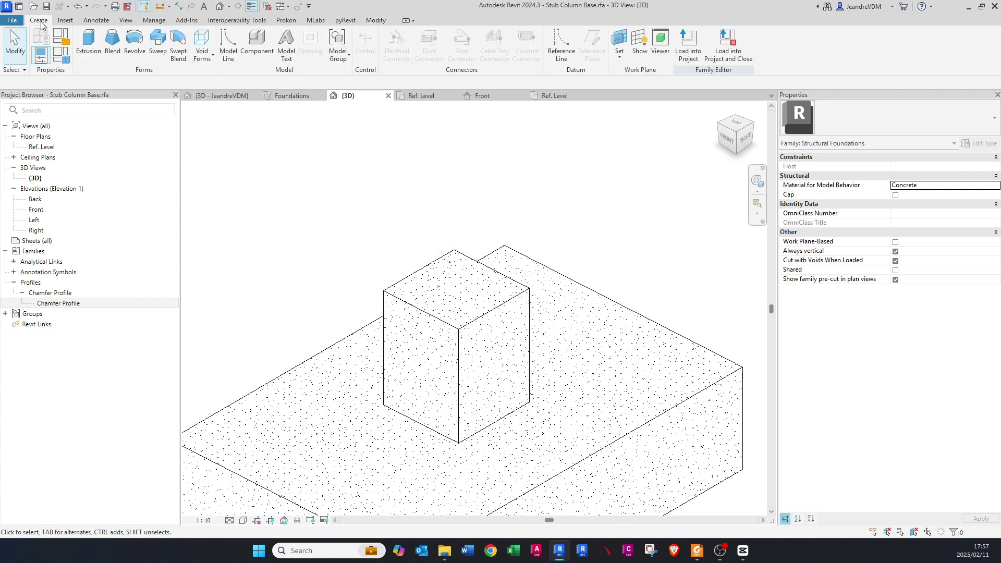
{"action": "left_click", "coordinate": [206, 57]}
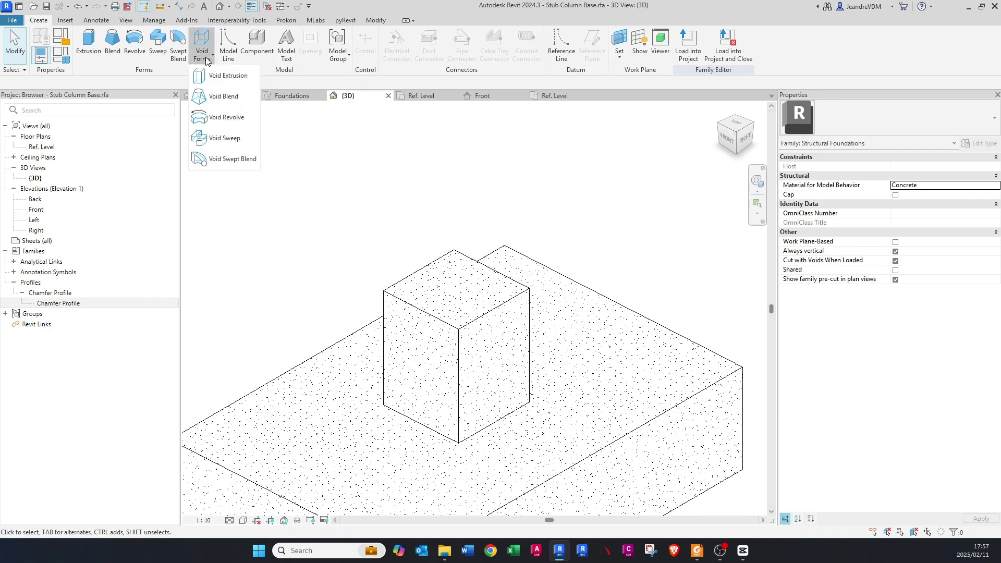
{"action": "left_click", "coordinate": [222, 138]}
{"action": "middle_click_drag", "start_coordinate": [451, 175], "coordinate": [441, 170]}
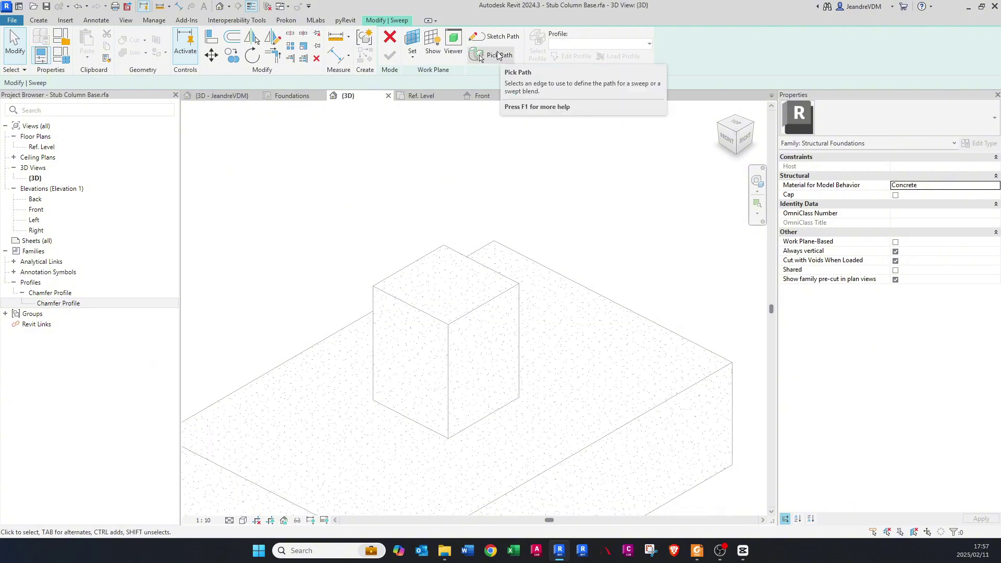
{"action": "left_click", "coordinate": [498, 56]}
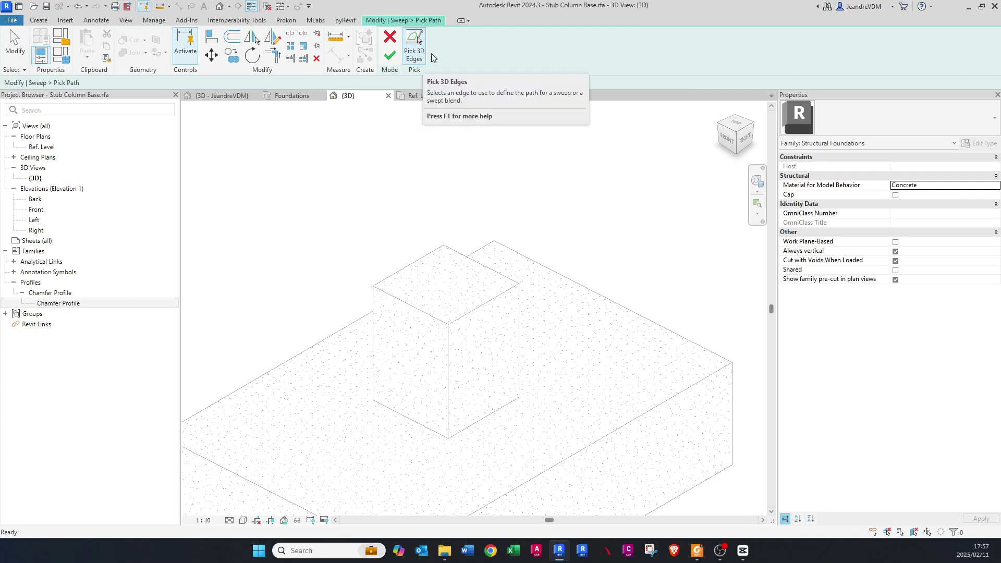
{"action": "left_click", "coordinate": [416, 54]}
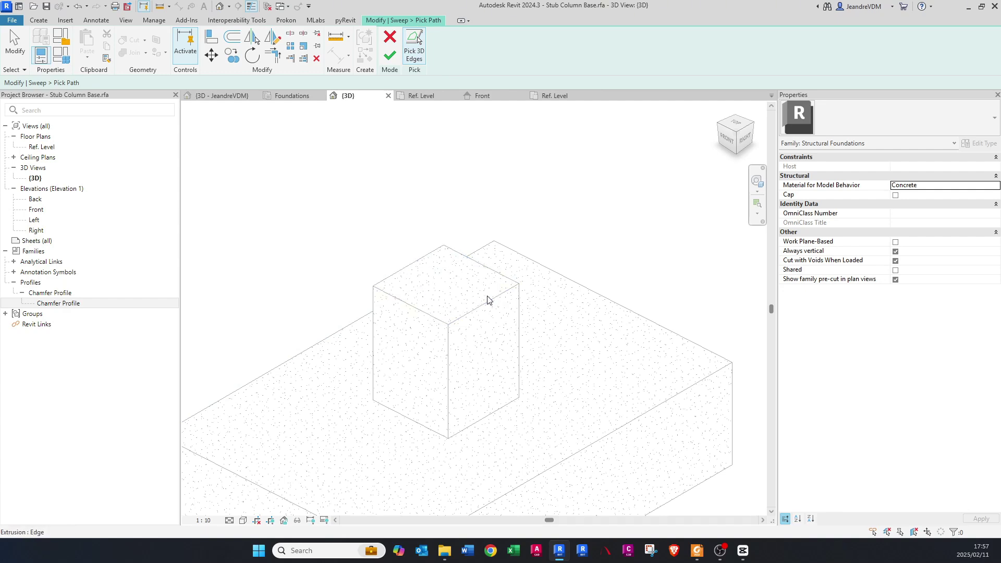
{"action": "scroll", "coordinate": [483, 297], "scroll_direction": "up", "scroll_amount": 1}
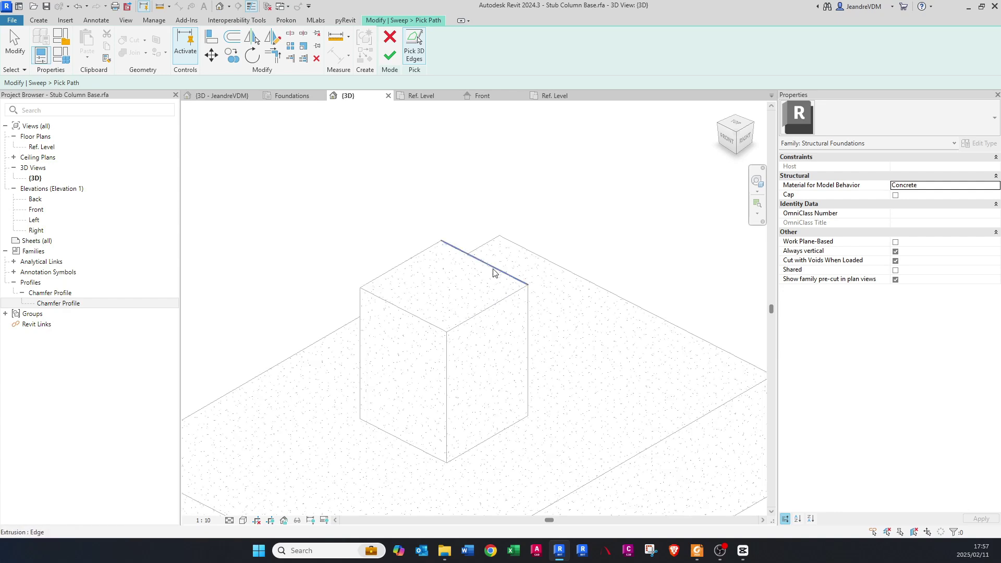
{"action": "left_click", "coordinate": [493, 272]}
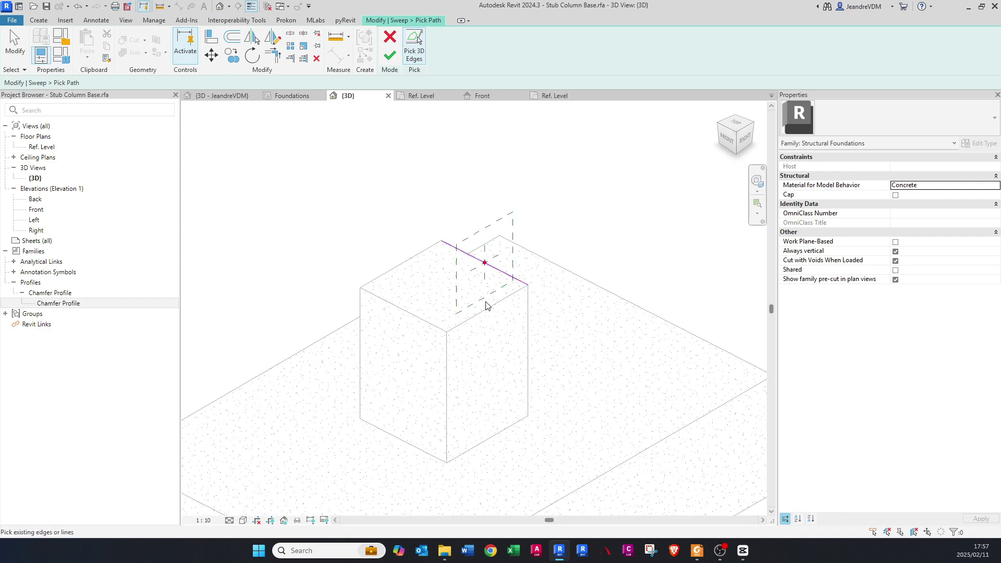